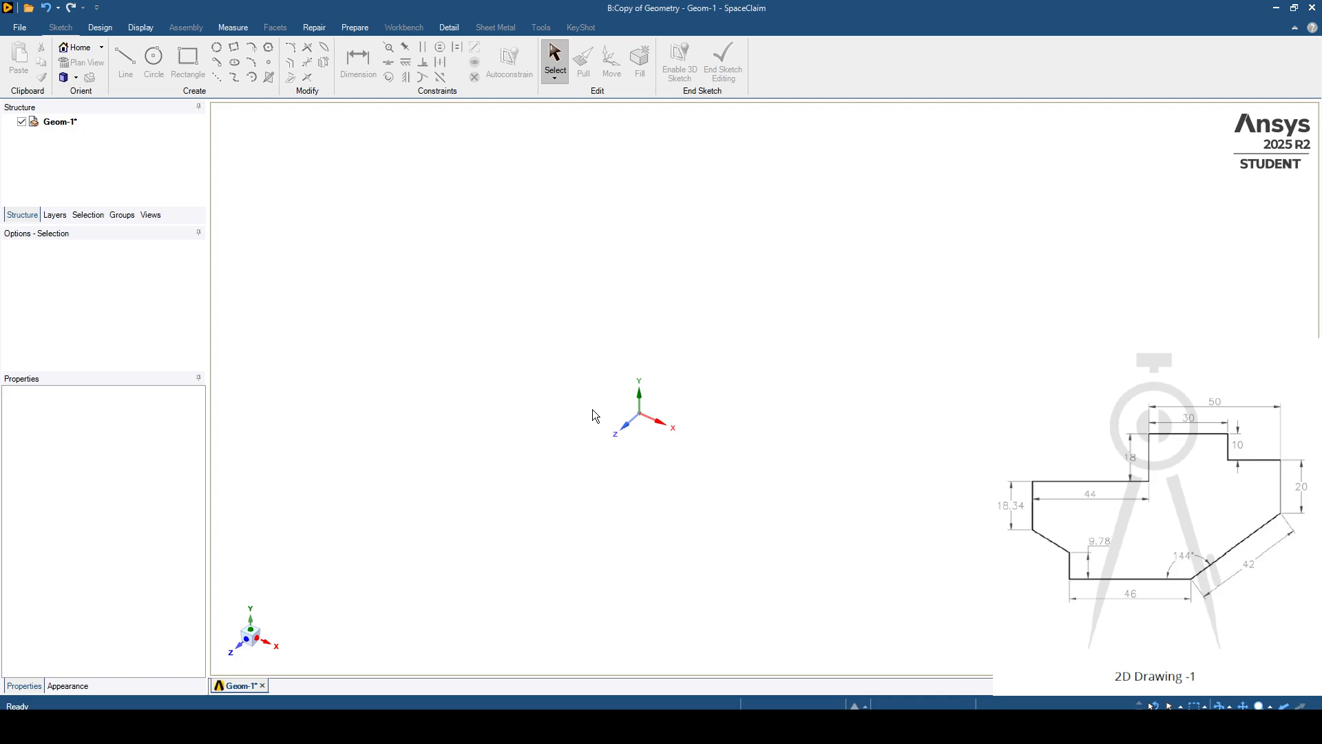
- Start a new sketch on the XZ plane through the origin and turn the view to face the sketch grid
ctrl+middle_drag(588, 397, 592, 391)
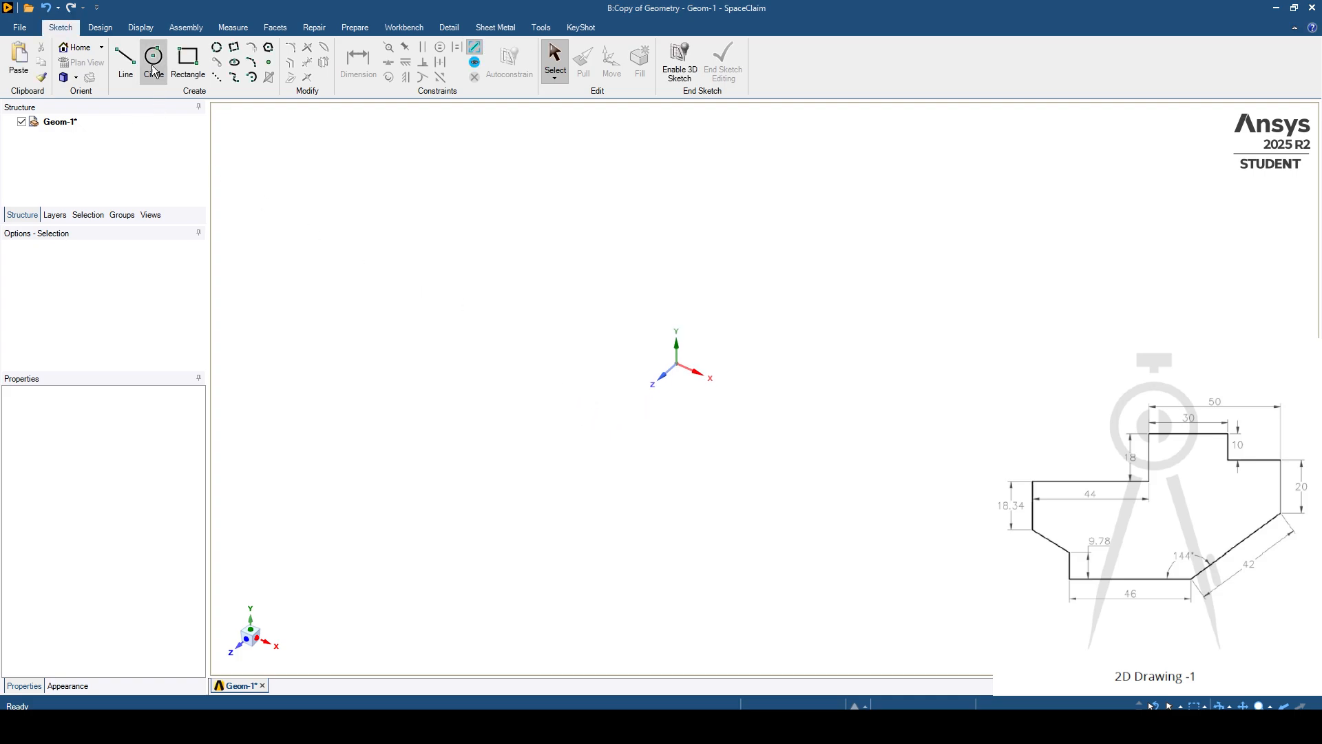
click(112, 30)
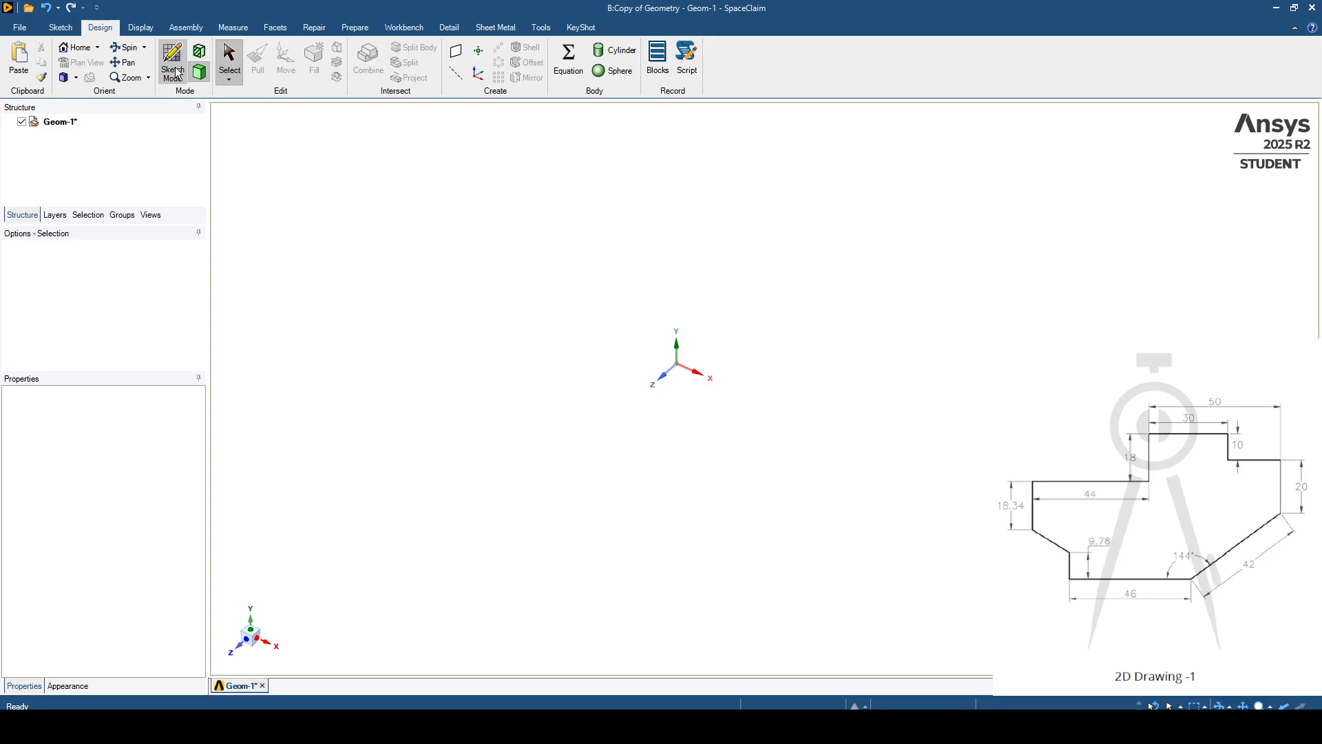
key(k)
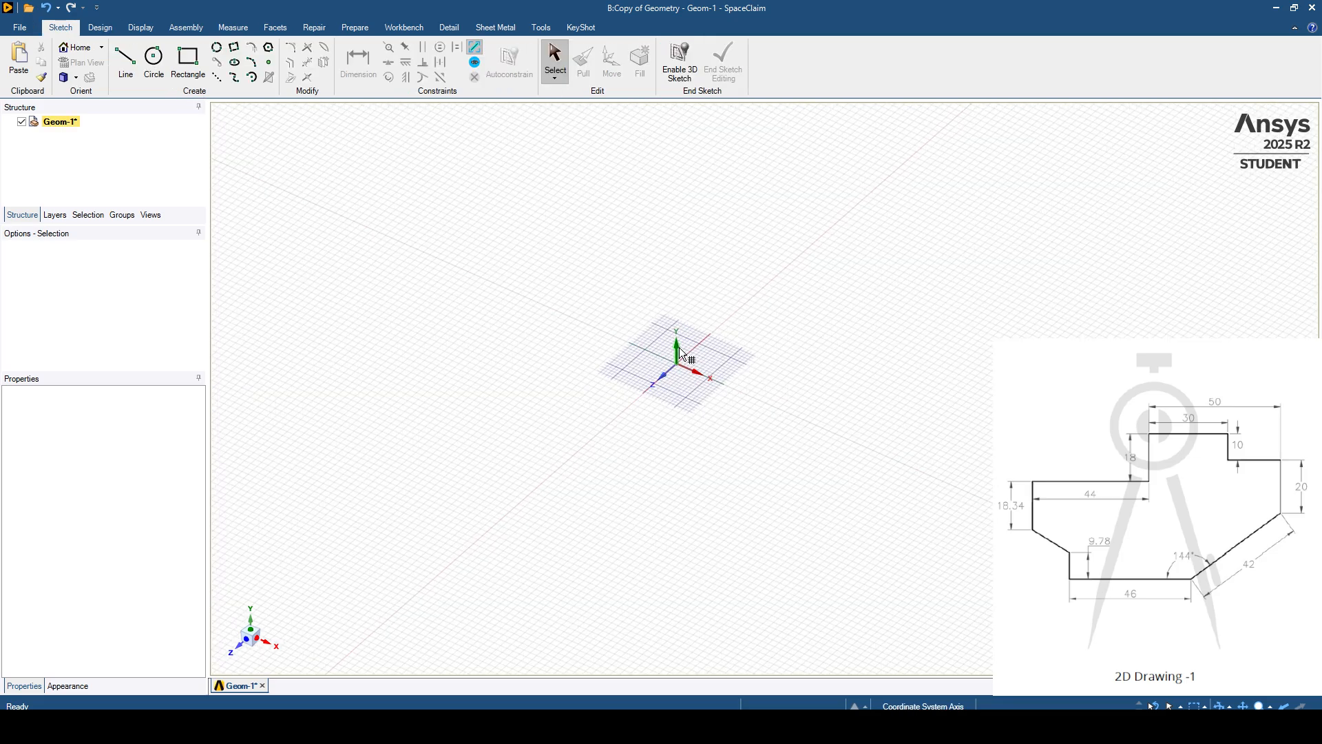
click(679, 348)
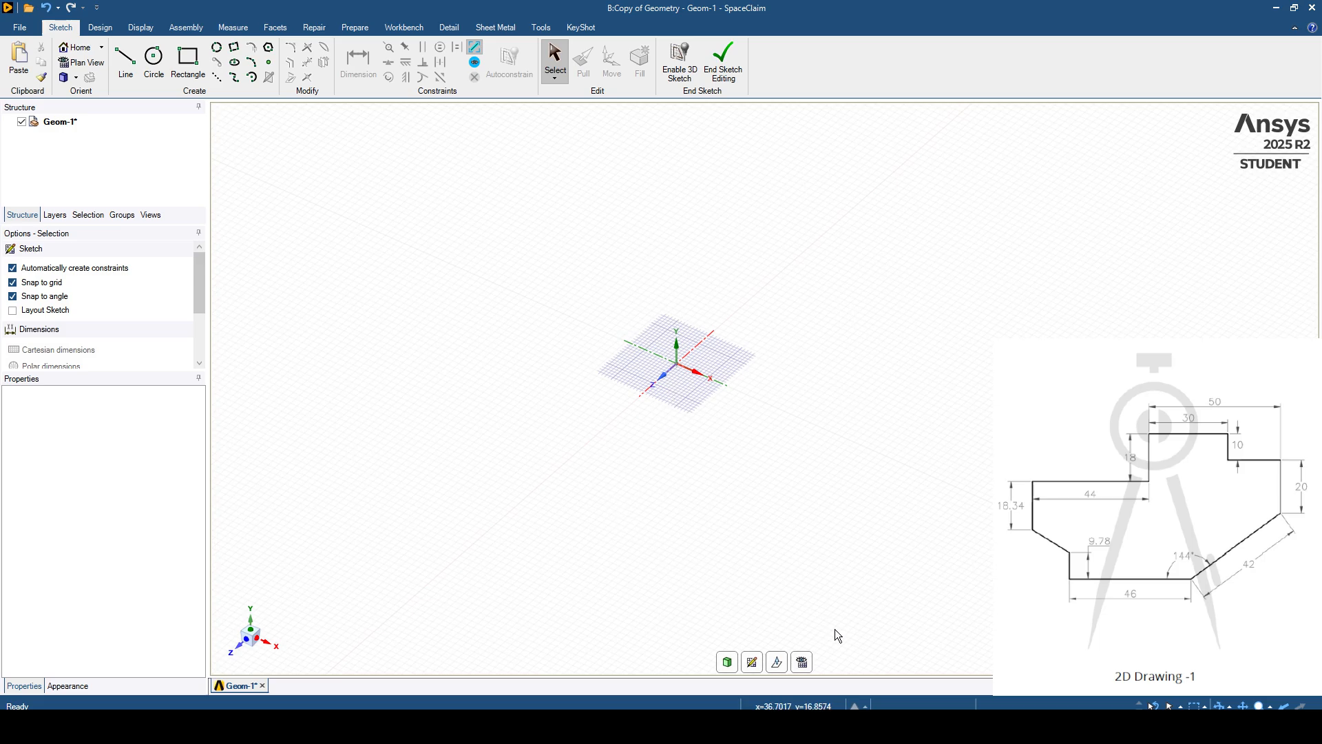
click(801, 662)
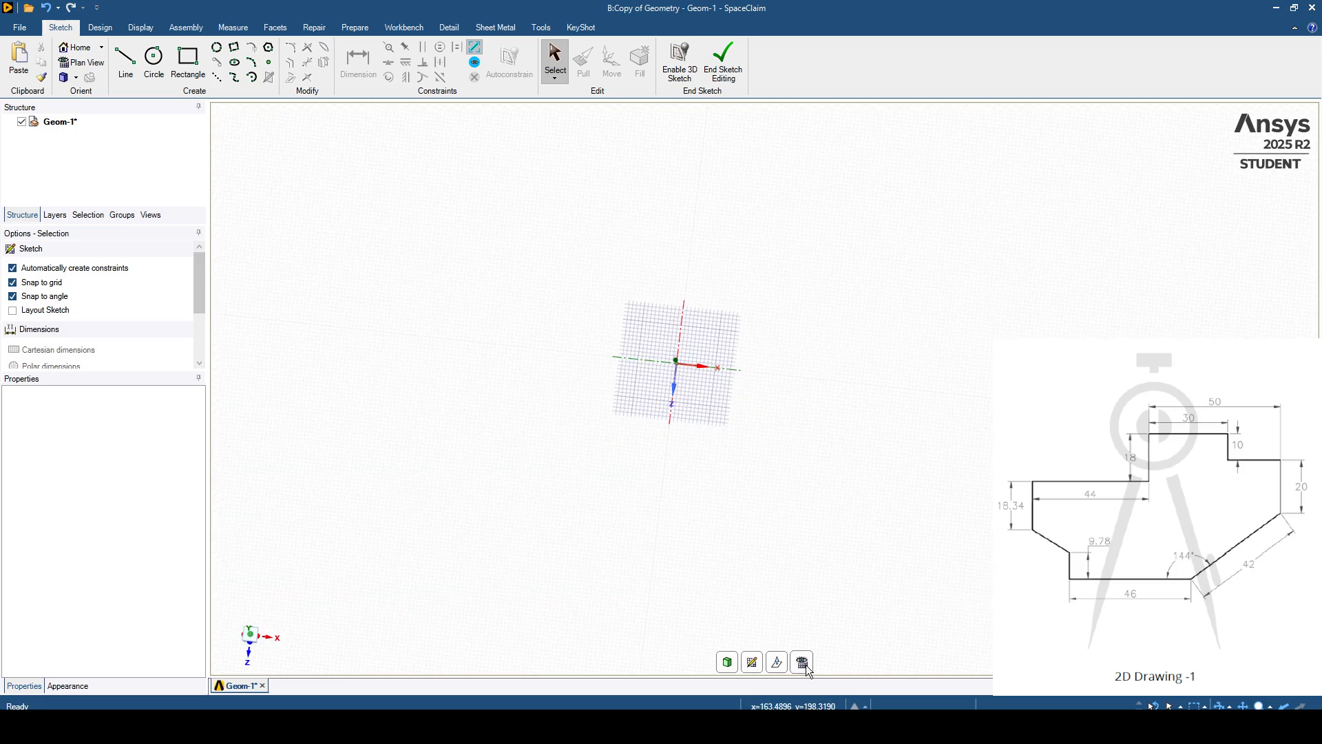
scroll(672, 369, up, 5)
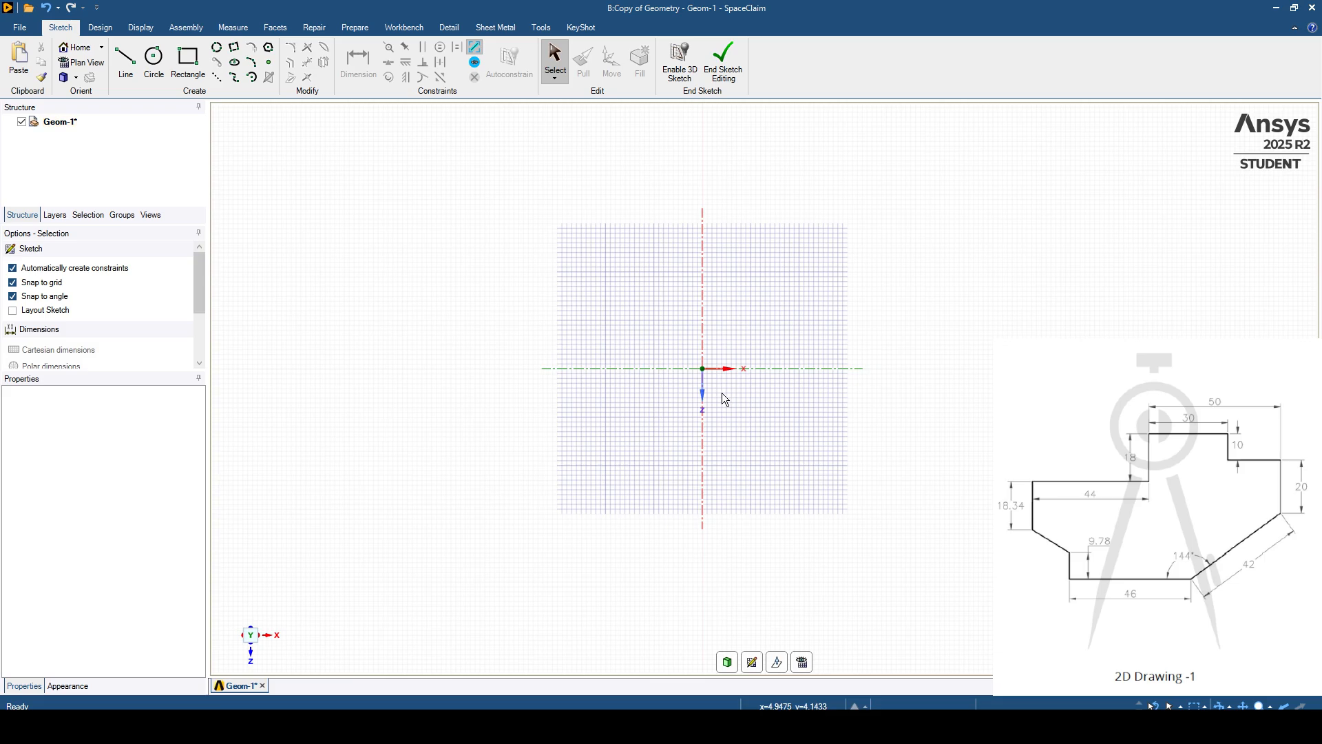
mouse_move(738, 407)
shift+middle_down()
mouse_move(685, 416)
mouse_move(714, 475)
mouse_move(700, 518)
shift+middle_up()
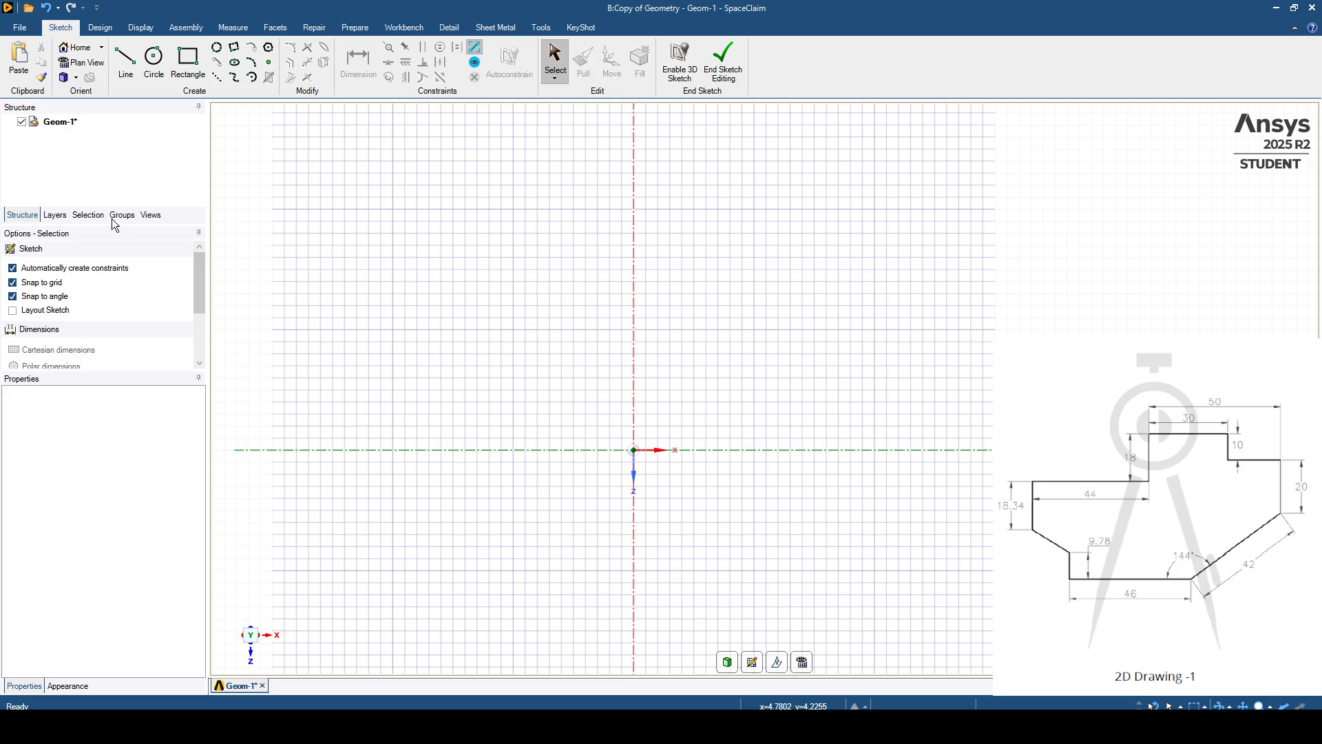
- Draw an 18.34 mm line from the origin vertically upward along the axis as the profile's first edge
click(130, 64)
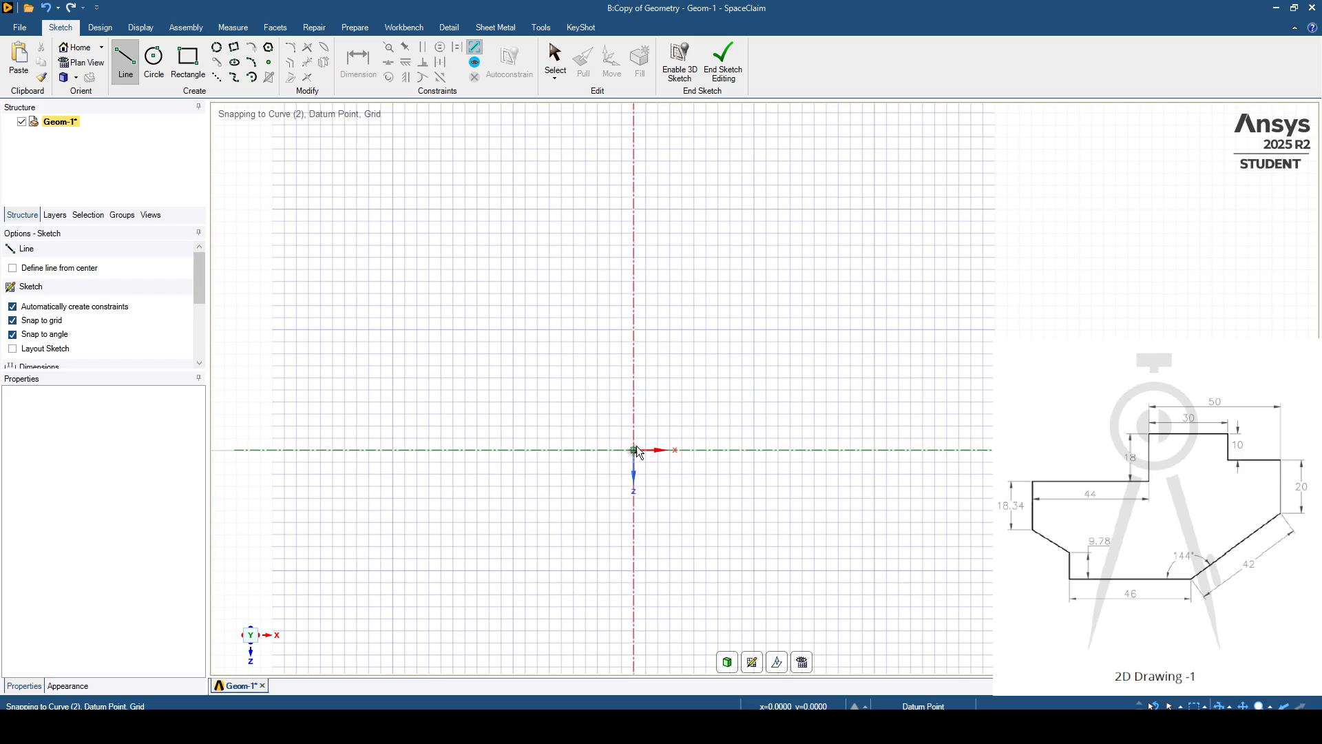
click(634, 450)
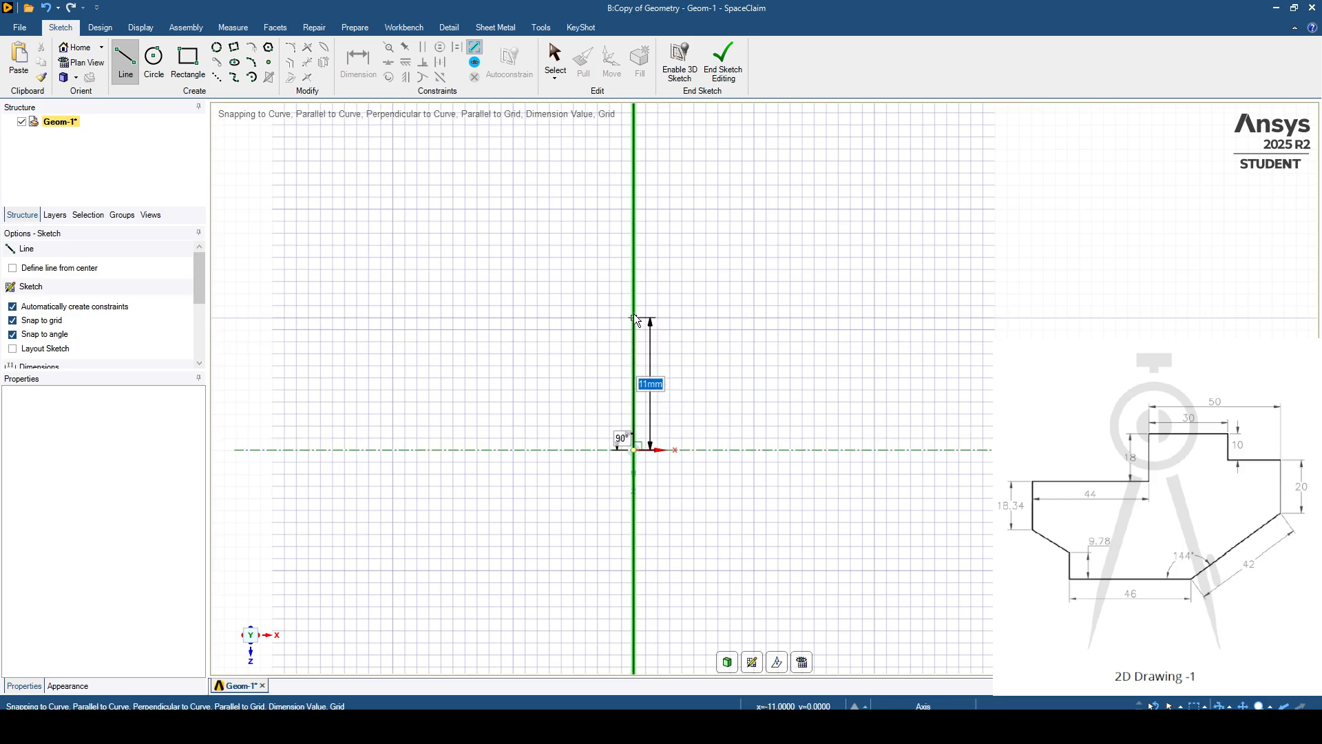
text(18)
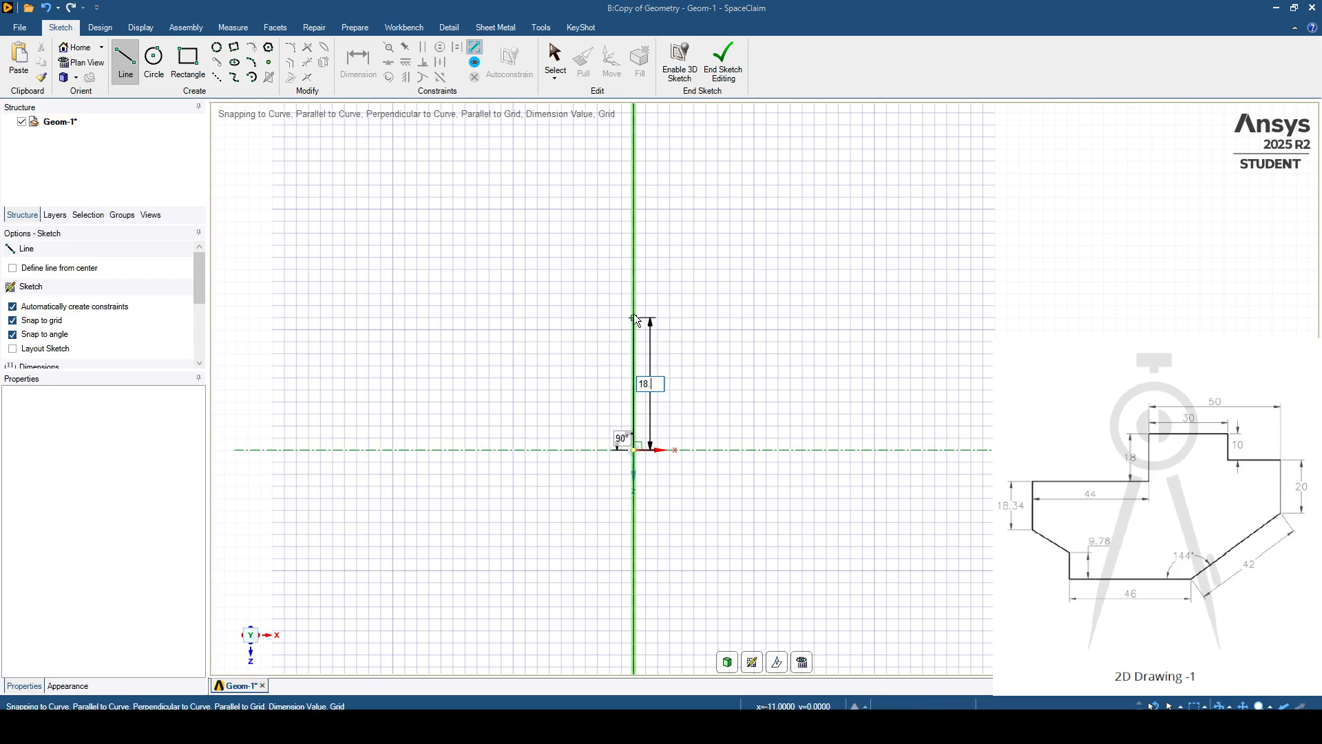
text(.34)
key(Return)
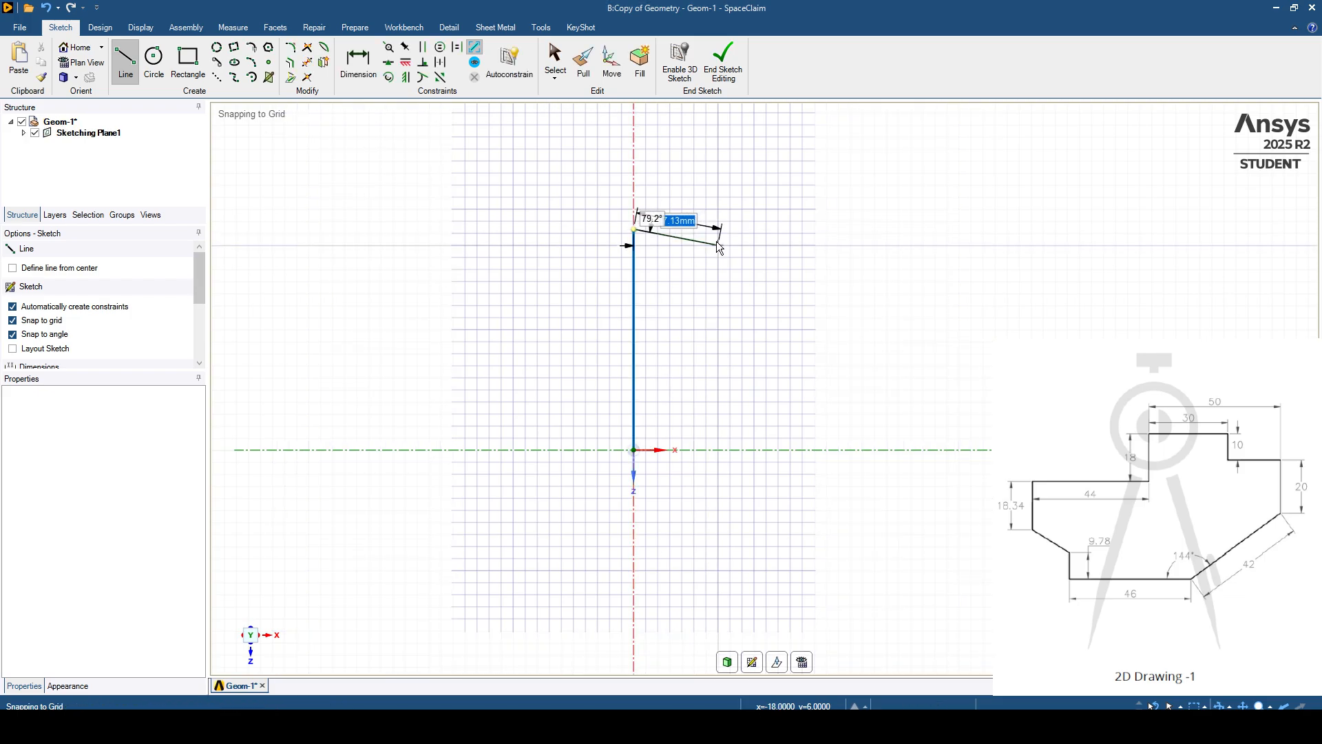
- Continue the profile with a 44 mm horizontal line to the right from the upper end of the first edge
mouse_move(727, 259)
ctrl+middle_down()
mouse_move(684, 462)
mouse_move(614, 386)
ctrl+middle_up()
scroll(659, 420, down, 2)
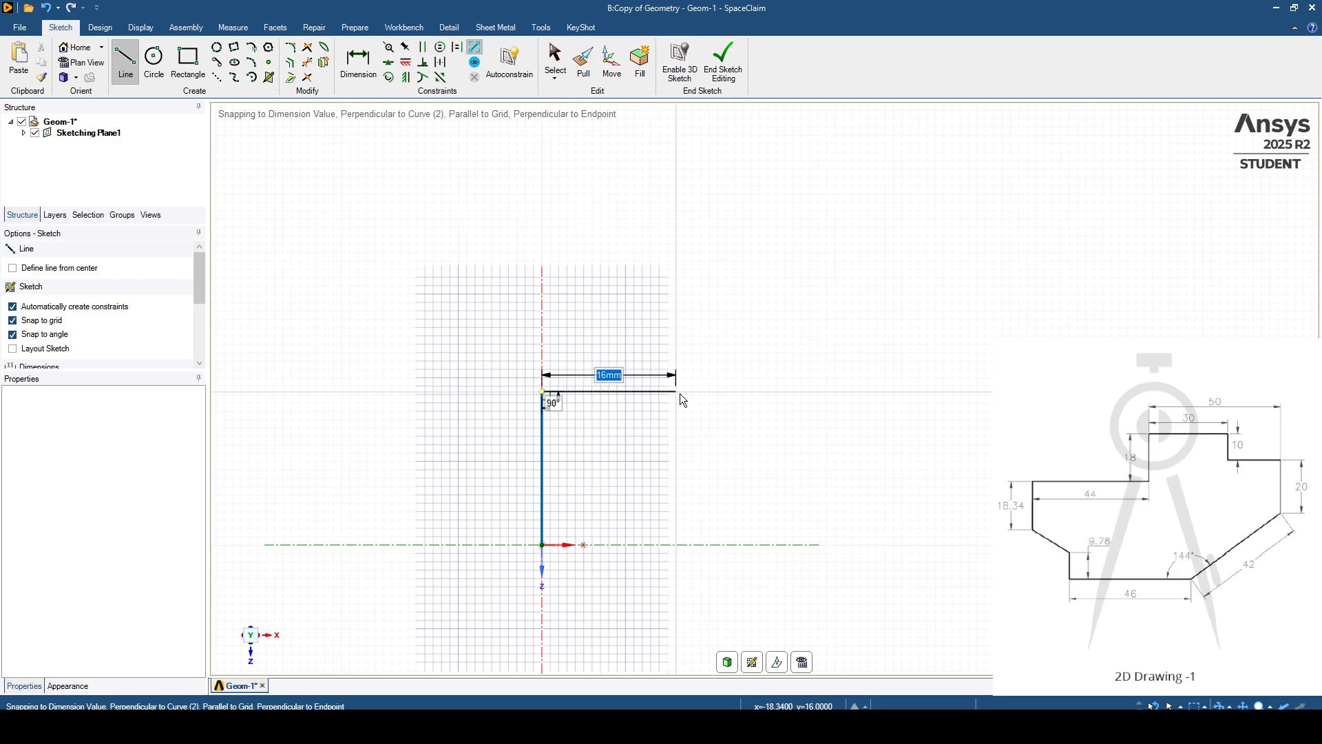
text(44)
key(Return)
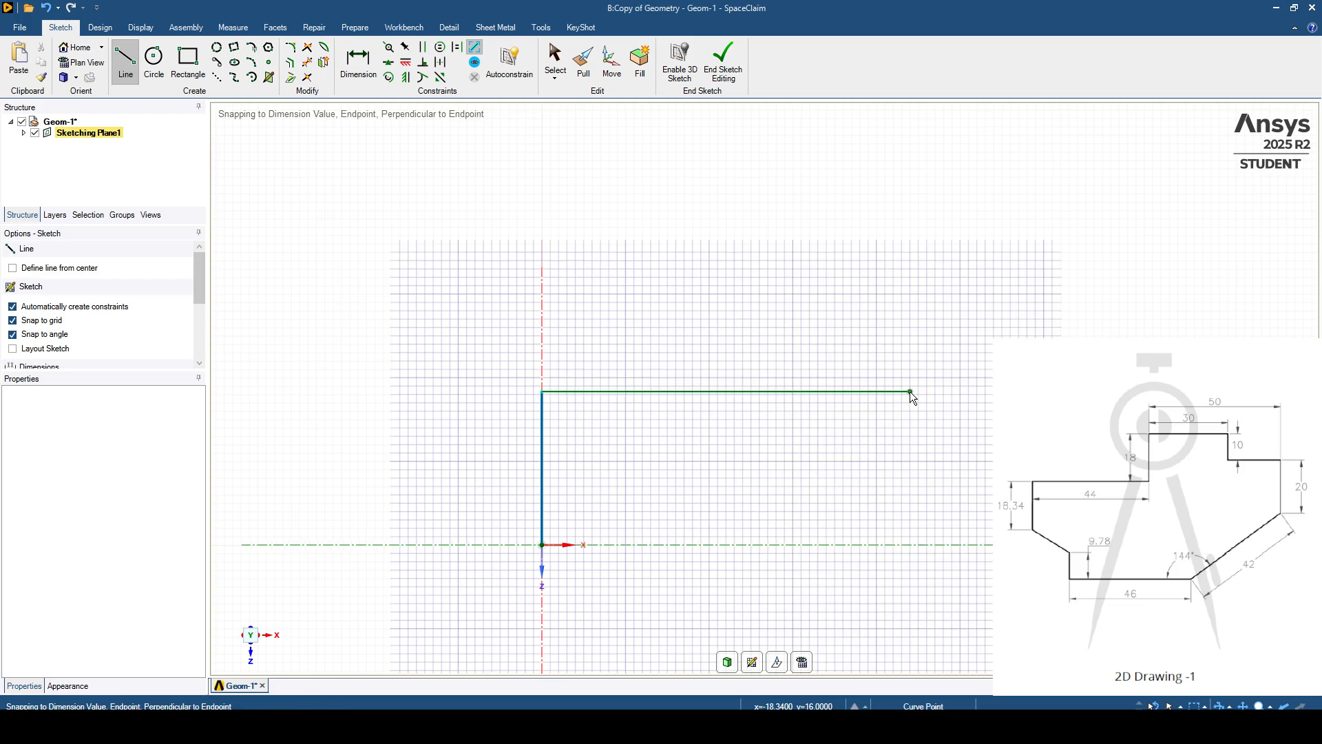
- Continue the profile with an 18 mm vertical line upward and a 30 mm horizontal line to the right
scroll(910, 391, down, 3)
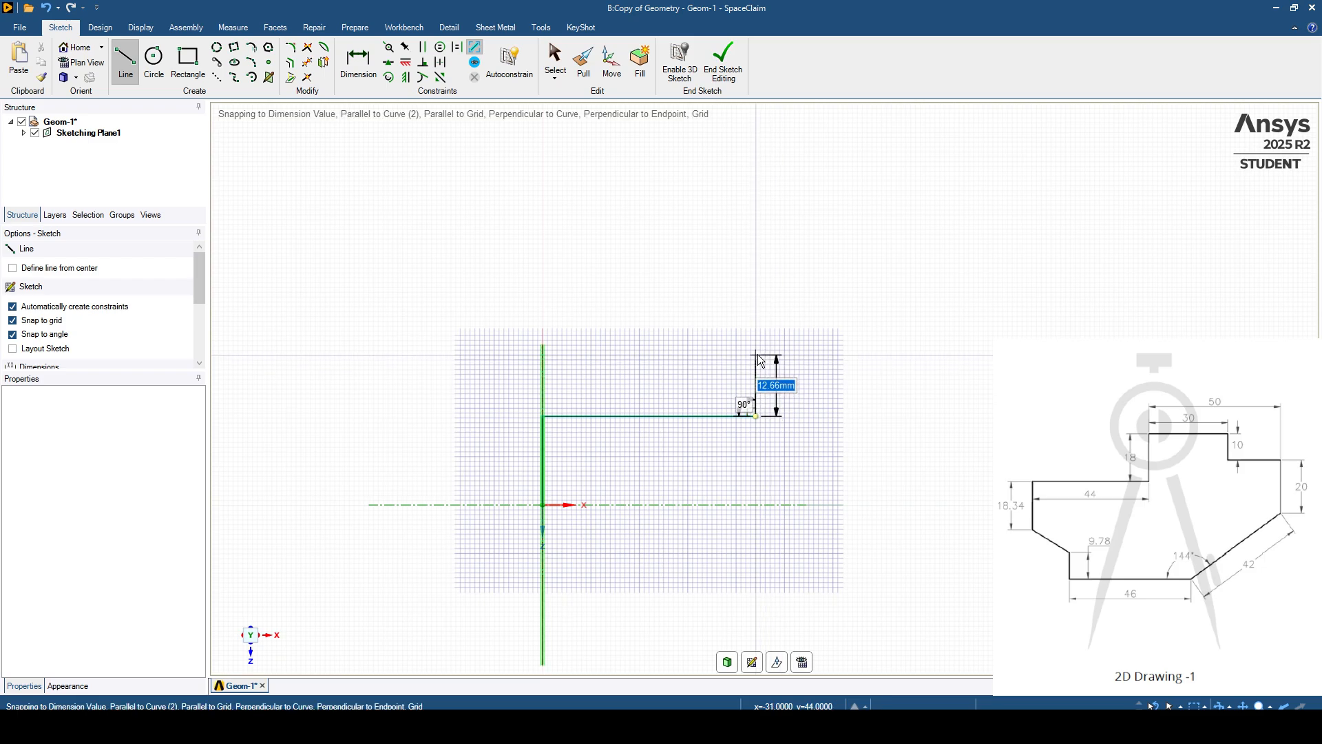
click(755, 330)
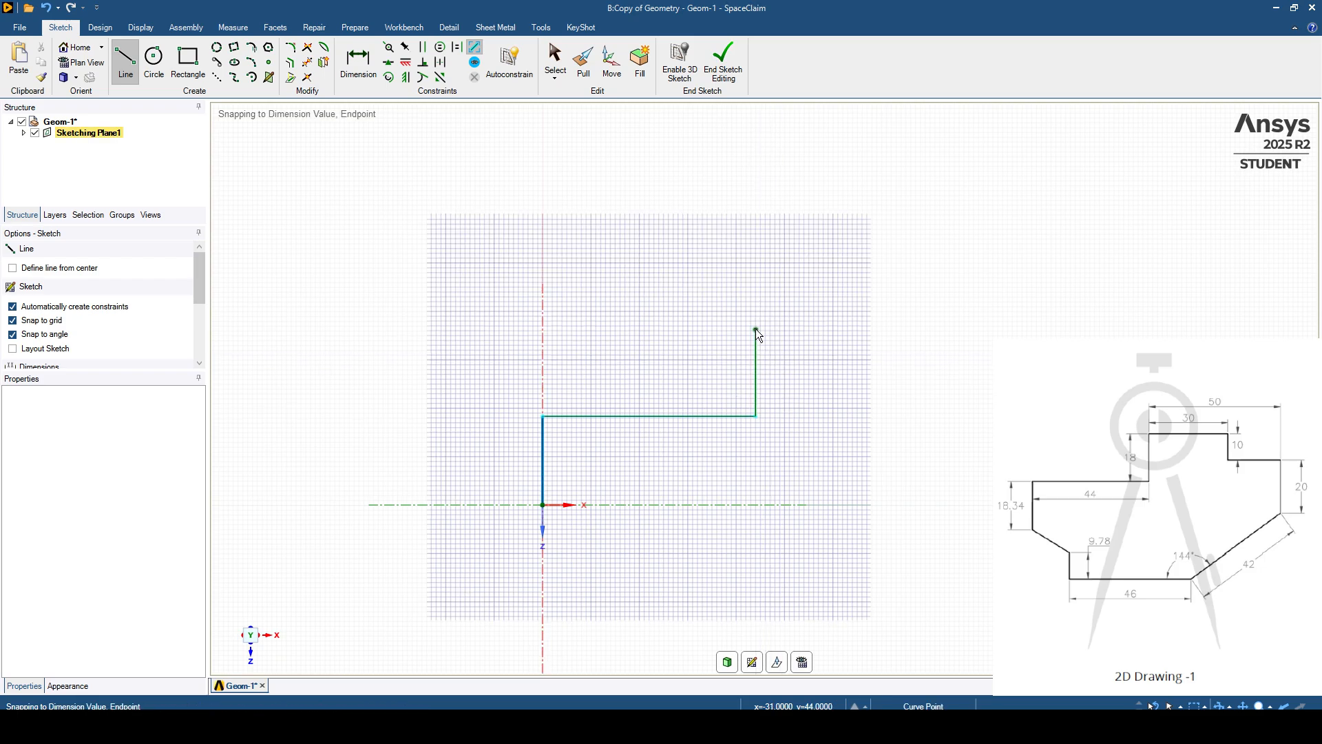
shift+middle_drag(766, 323, 690, 263)
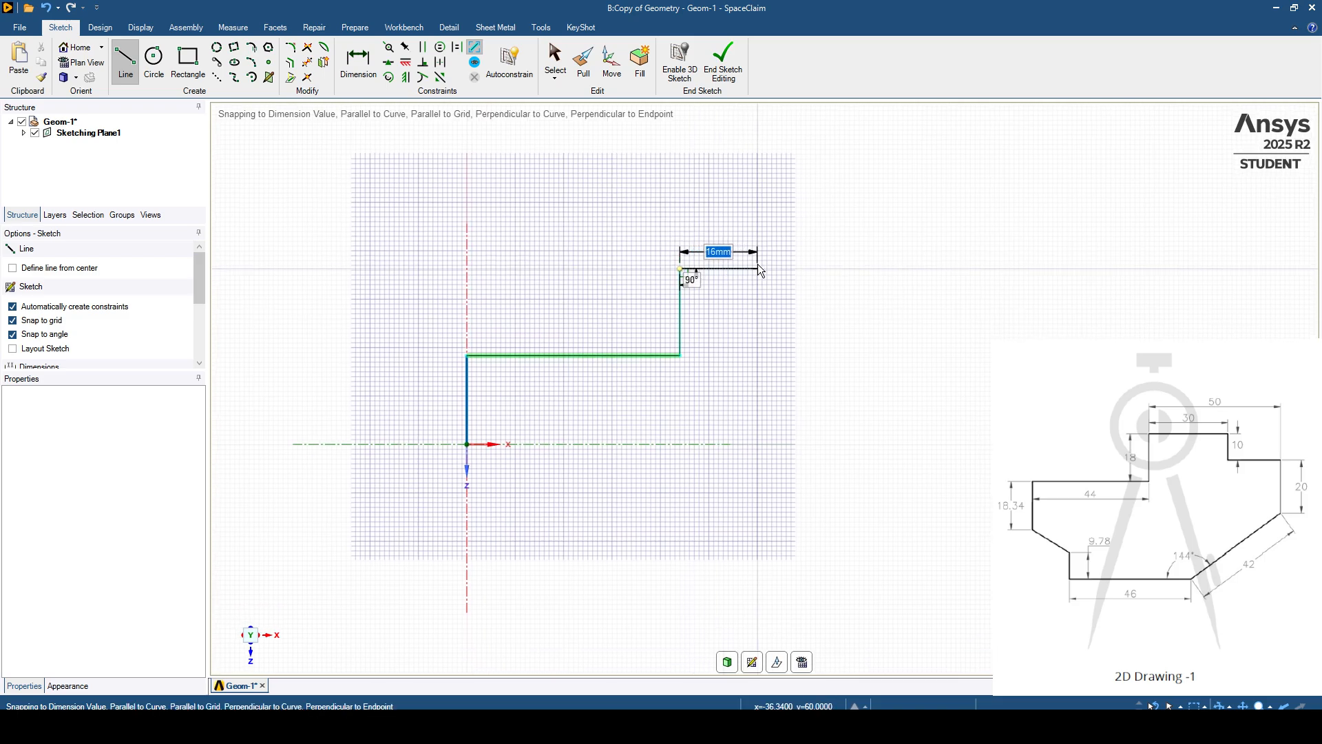
text(30)
key(Return)
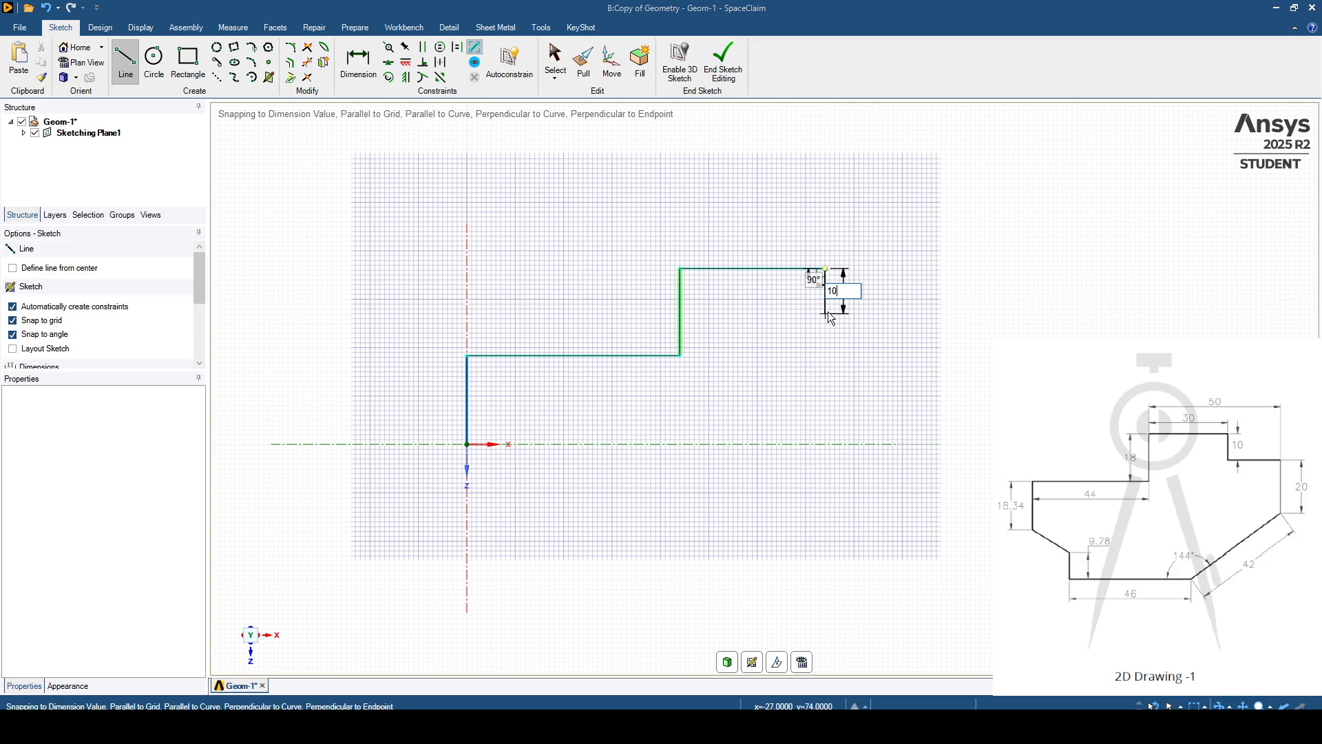
- Add the stepped edge on the profile's right side: 10 mm down, 20 mm to the right, and 20 mm down
click(827, 315)
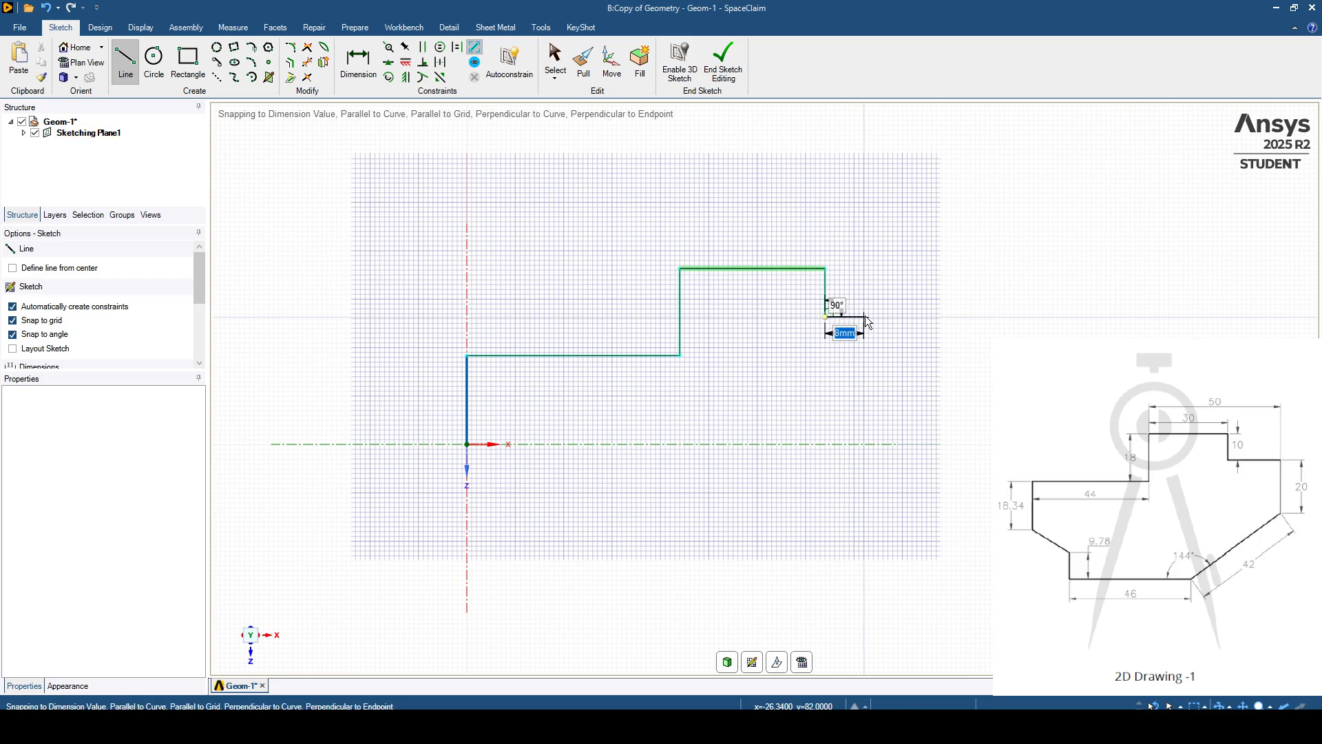
click(922, 316)
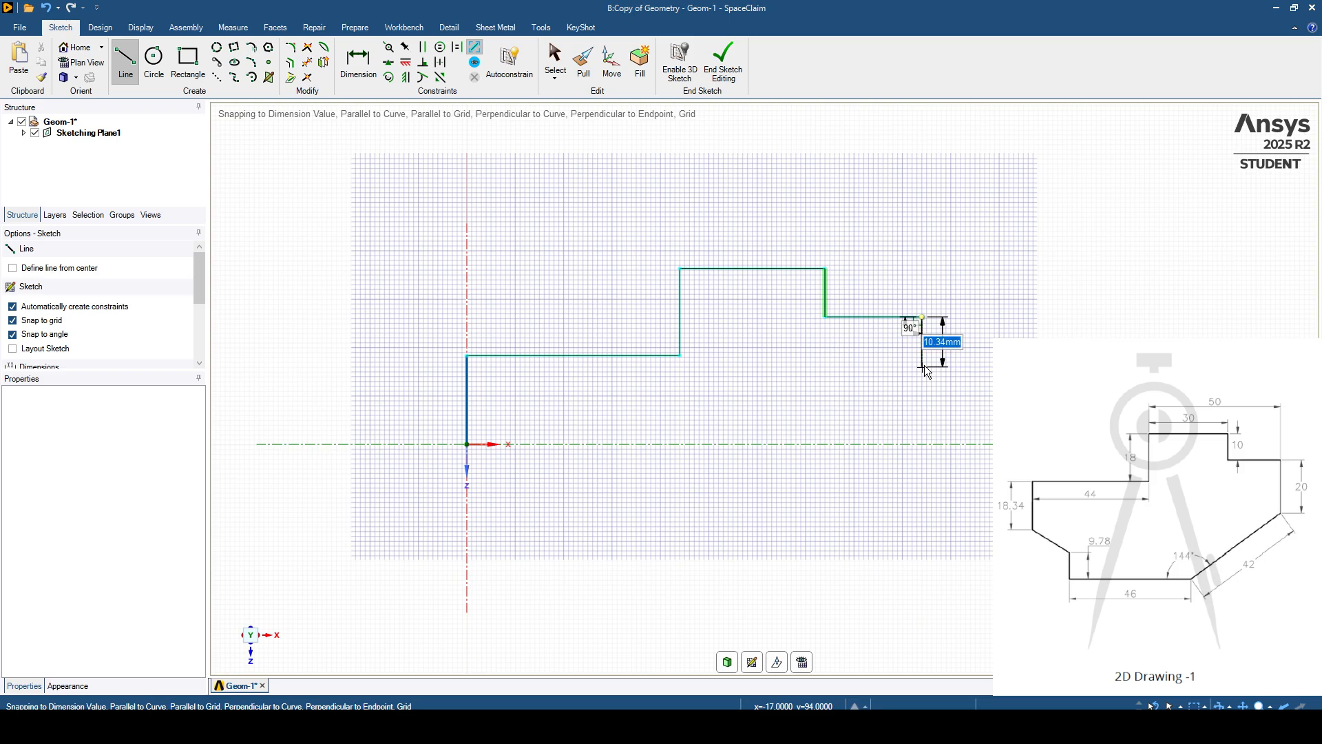
click(923, 413)
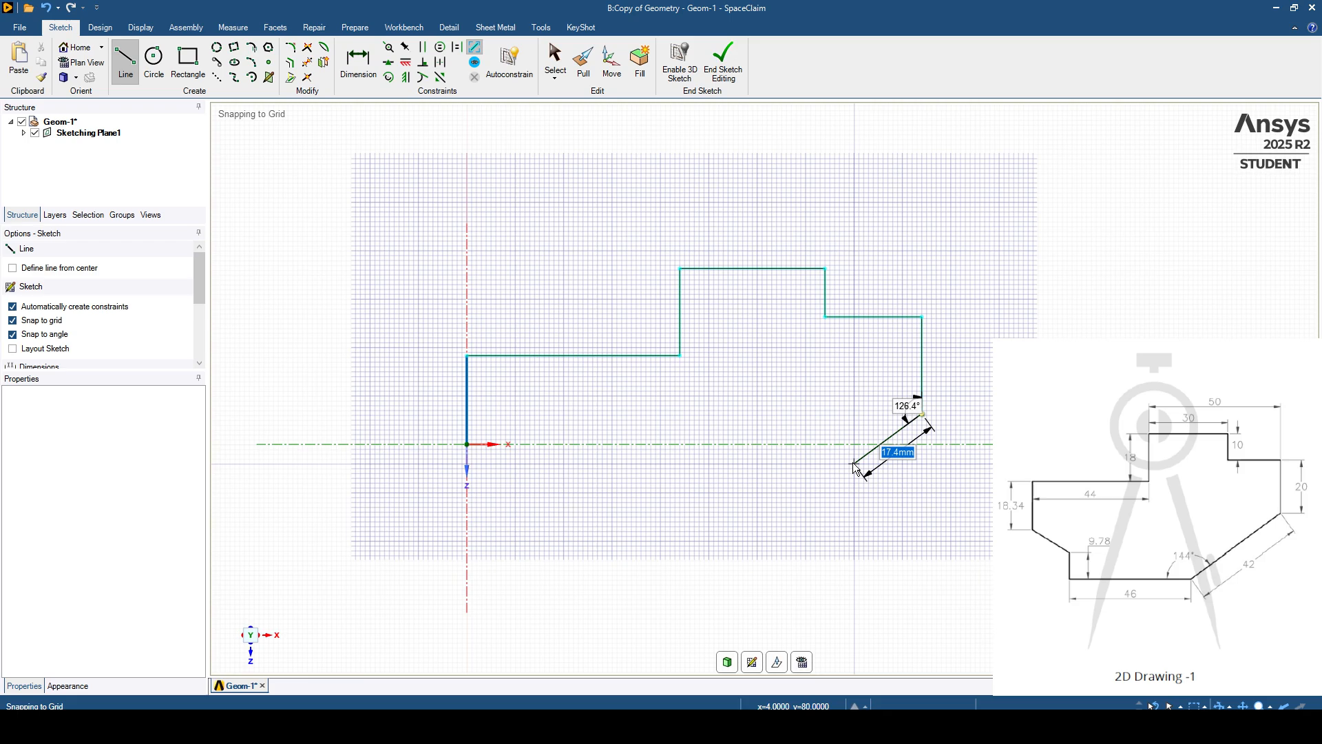
- Draw a 42 mm sloped line down to the left, at 126° to the preceding vertical edge
text(42)
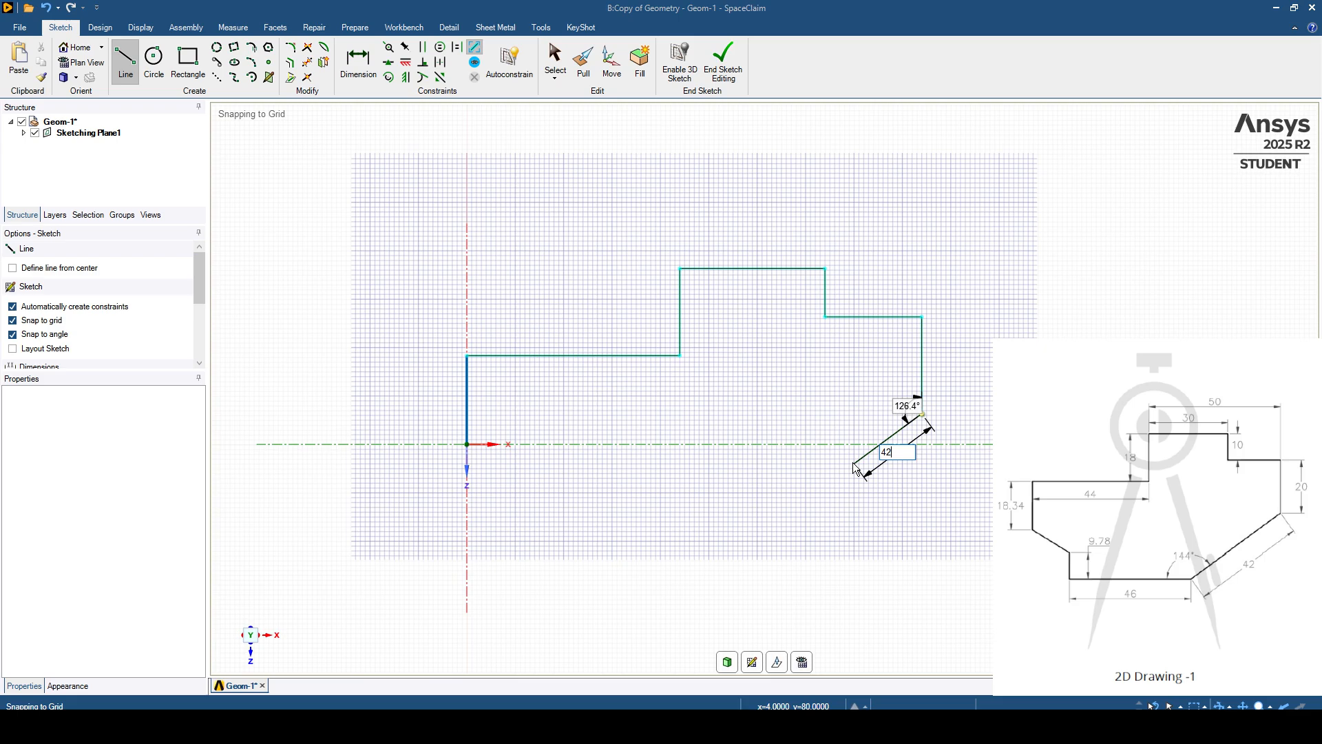
key(Tab)
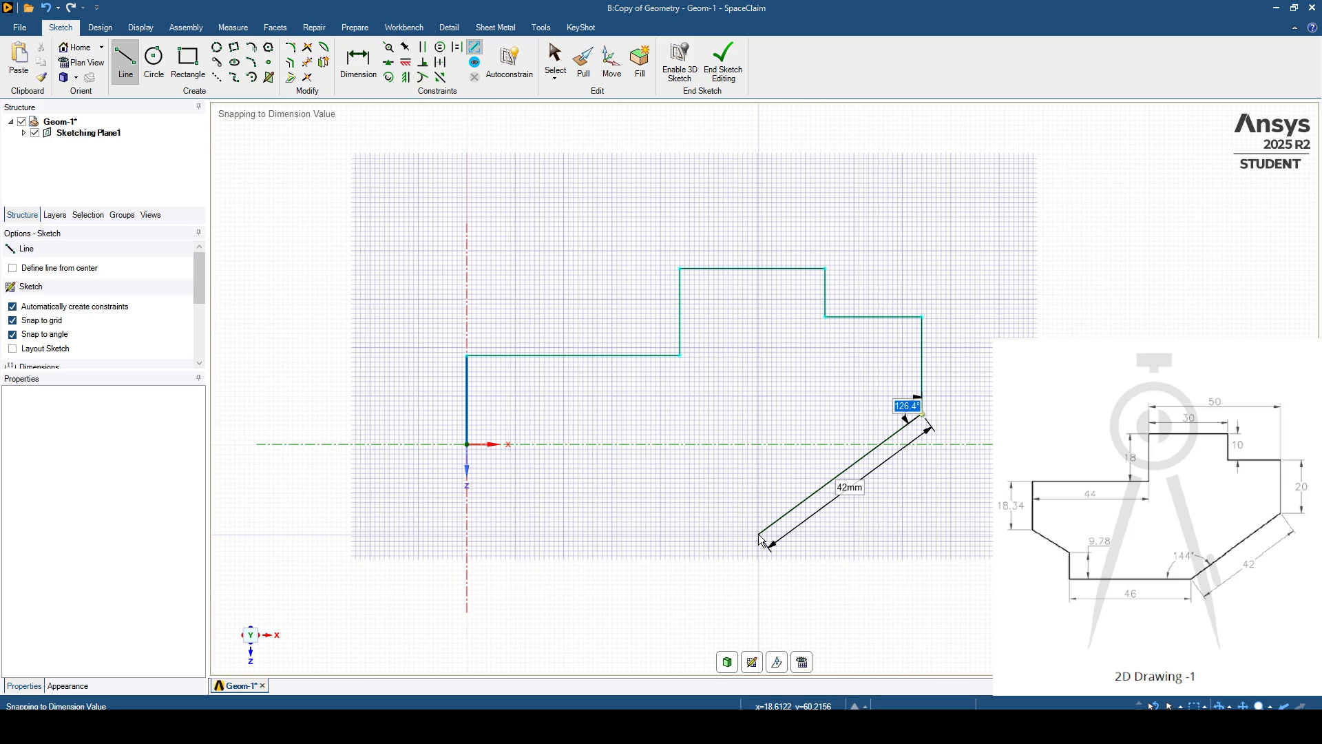
text(126)
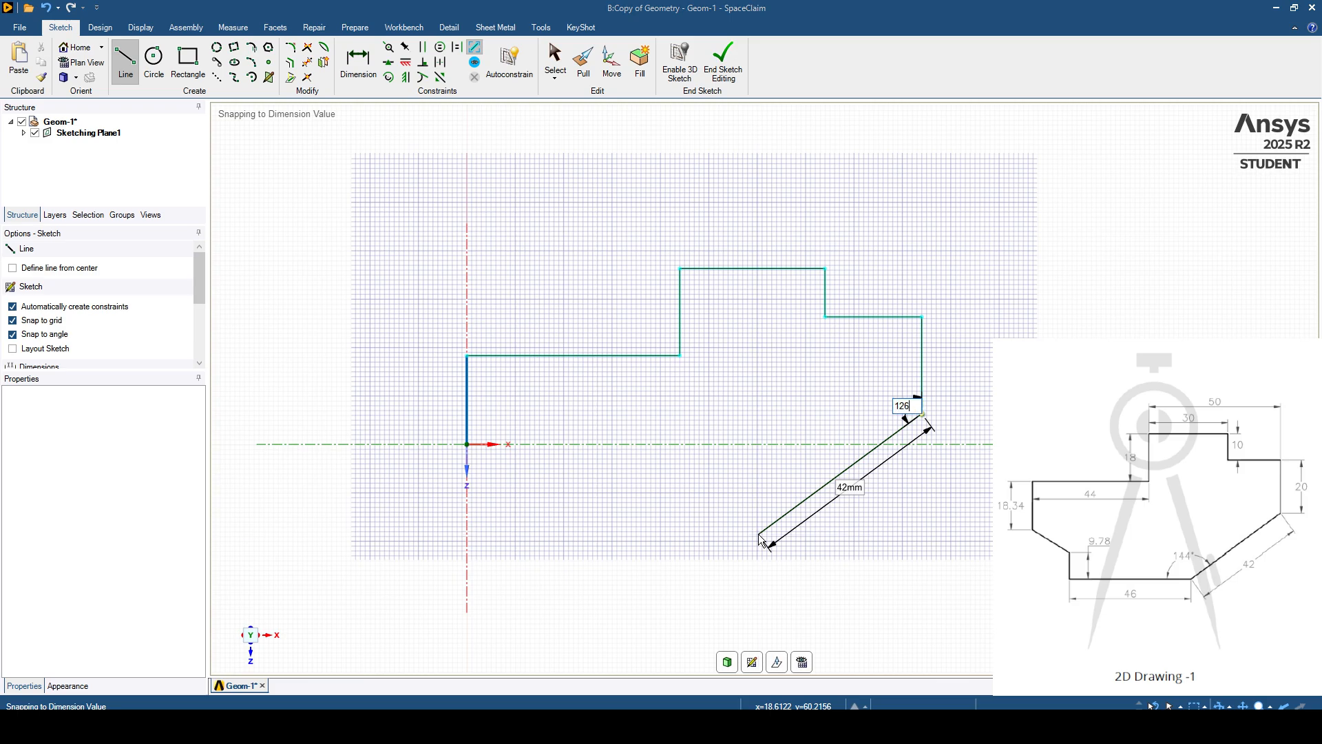
key(Return)
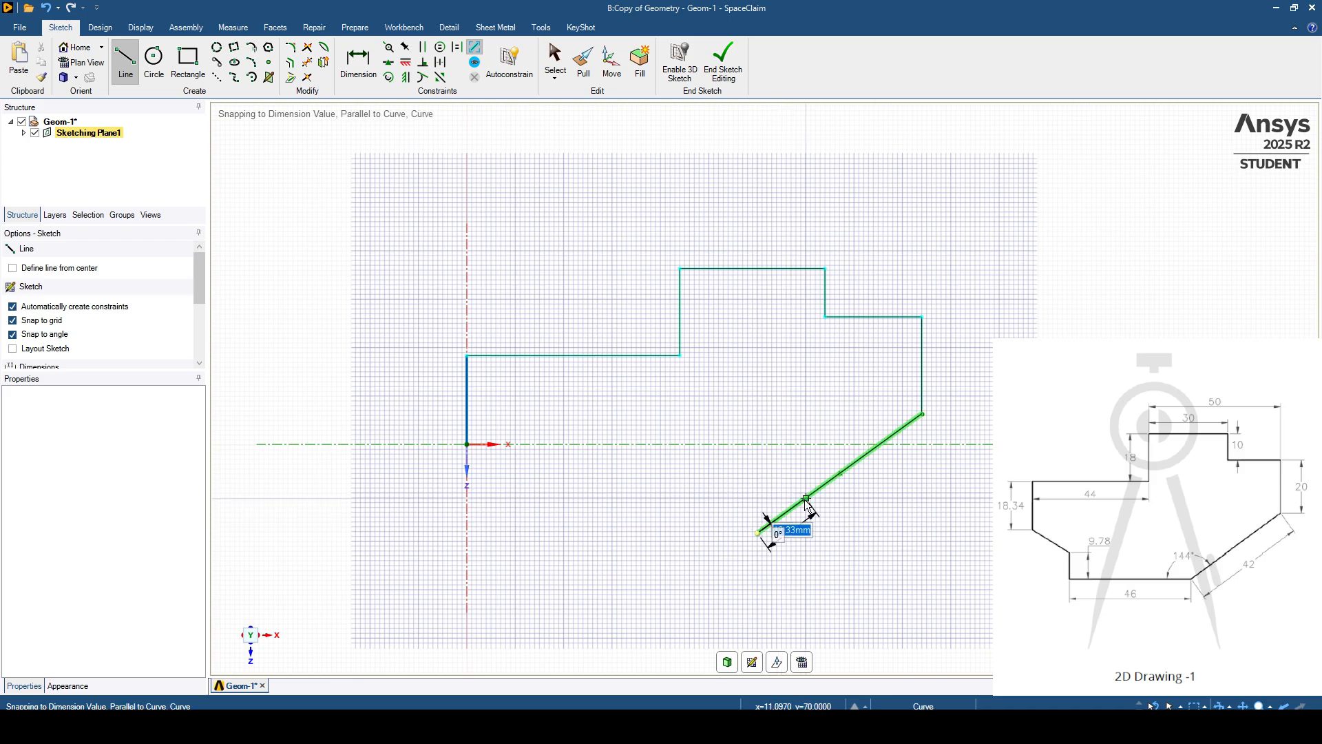
click(922, 415)
click(758, 533)
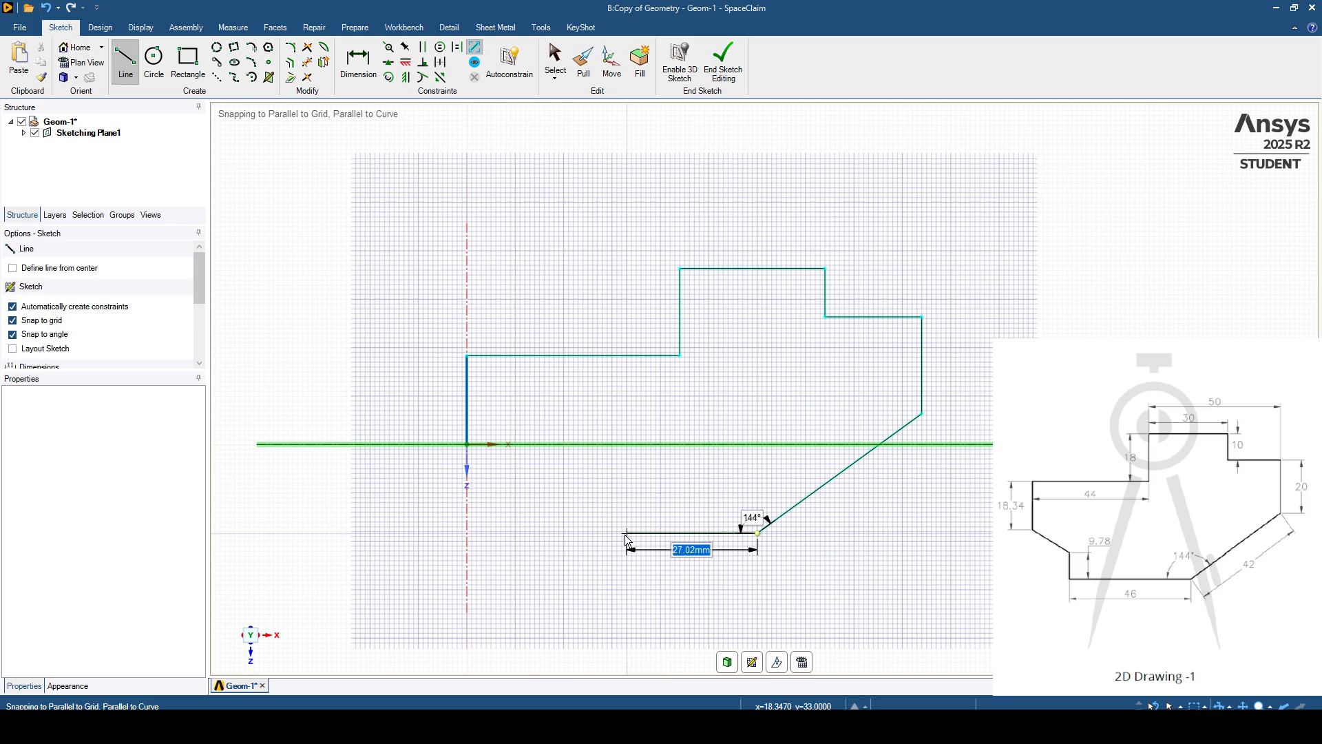
- Draw the 46 mm horizontal bottom edge to the left, followed by a 9.78 mm vertical line upward
text(46)
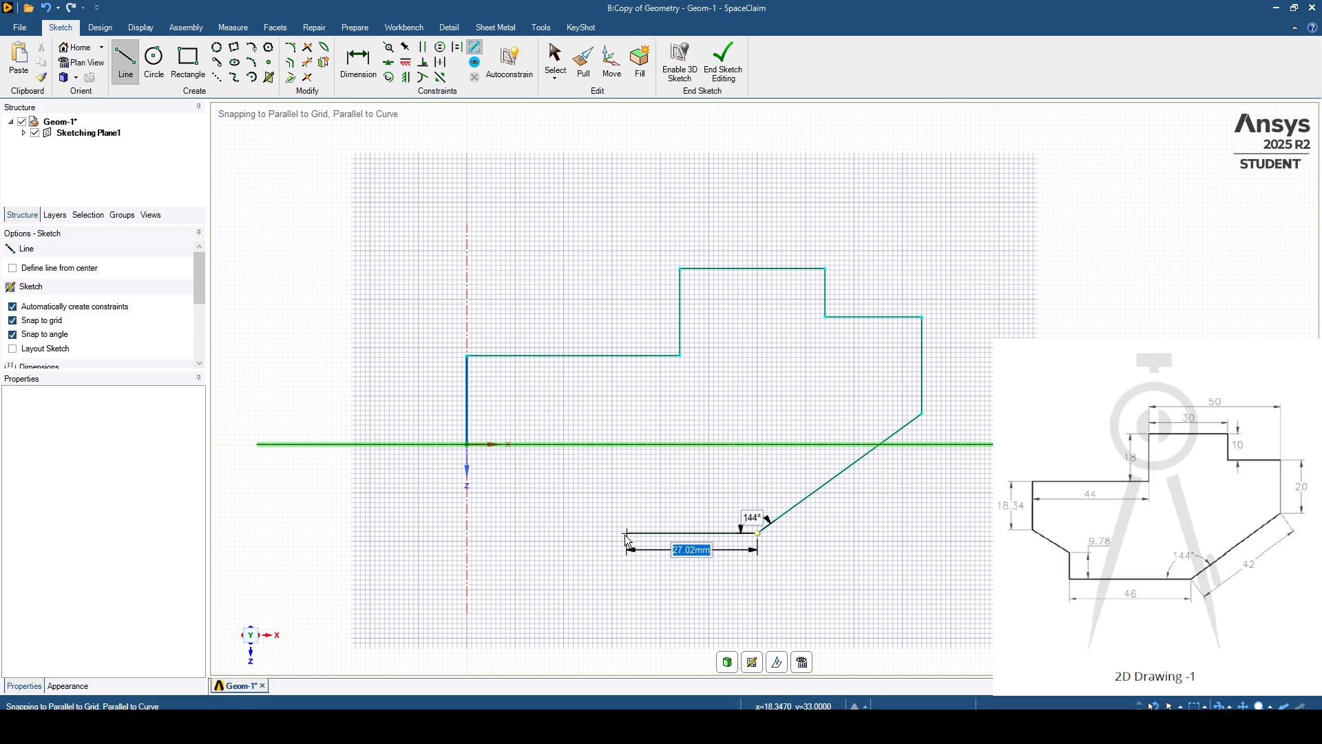
key(Return)
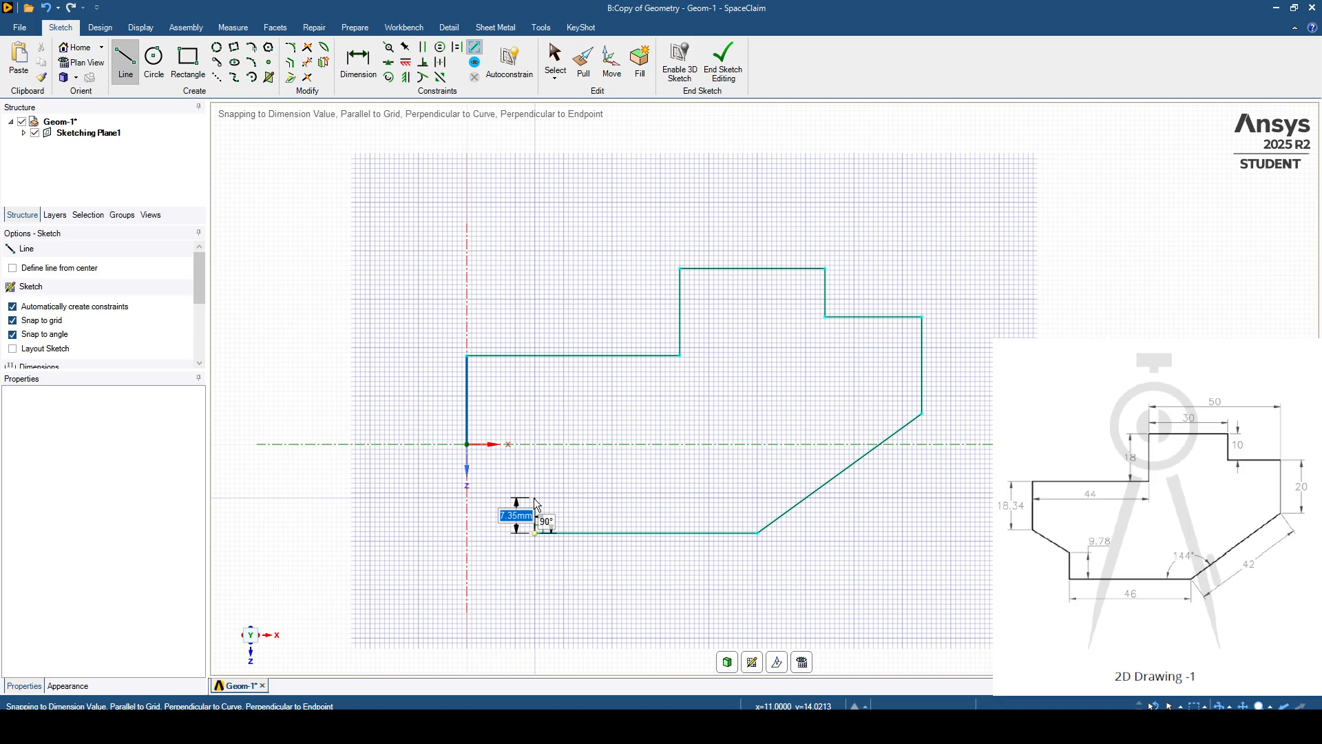
text(9.78)
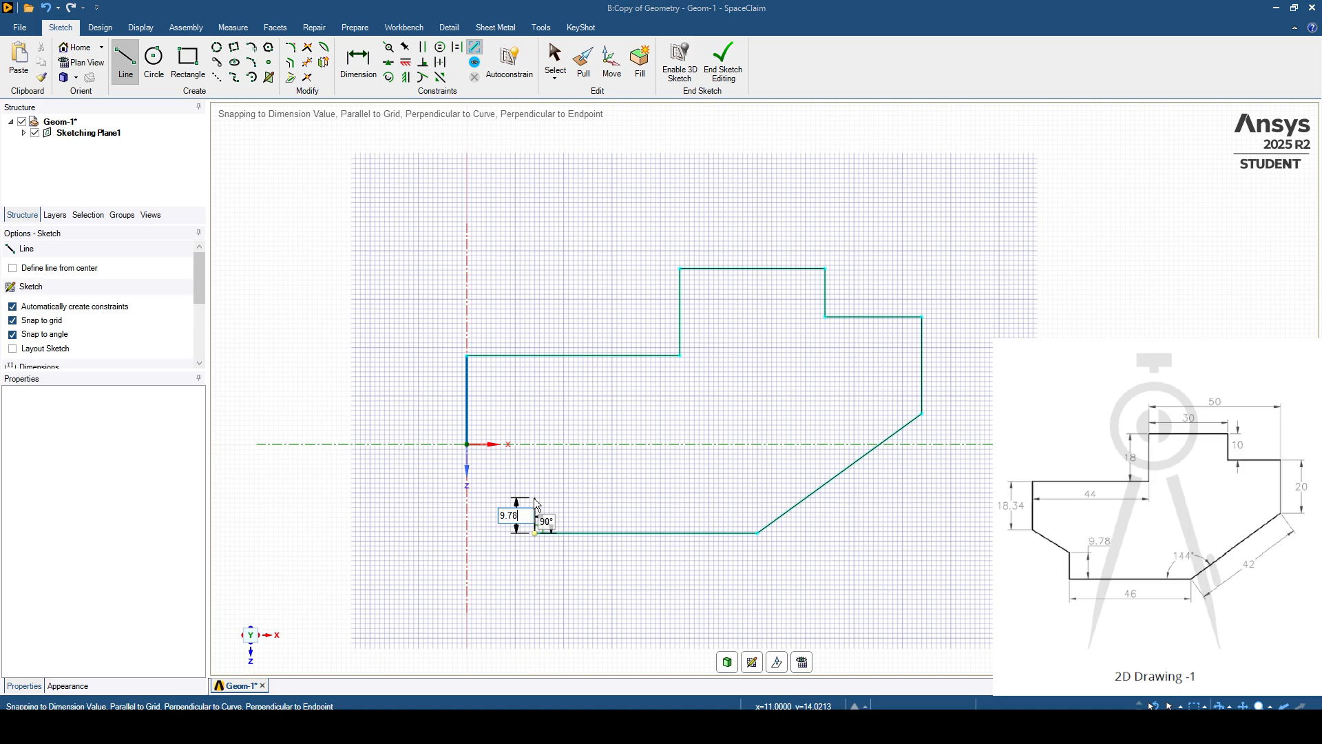
key(Return)
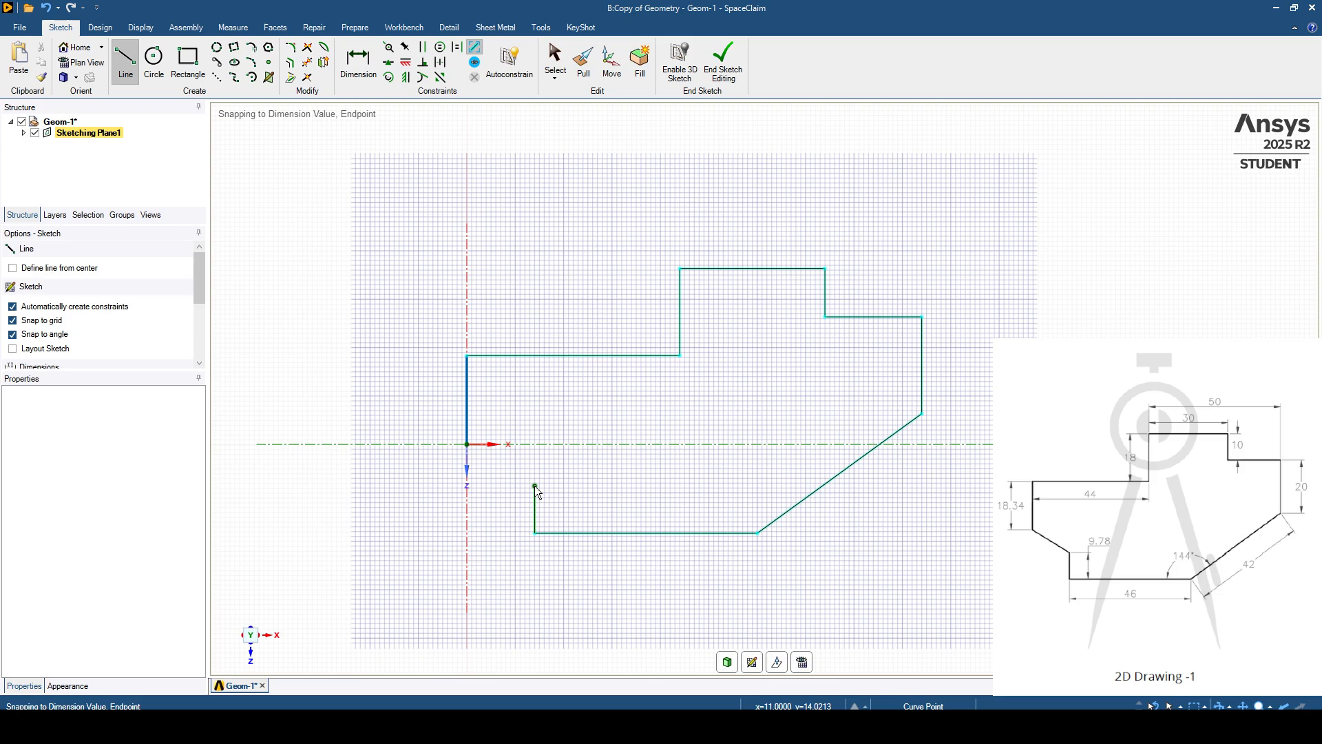
- Close the profile with a sloped line back to the origin and end the Line tool
click(468, 444)
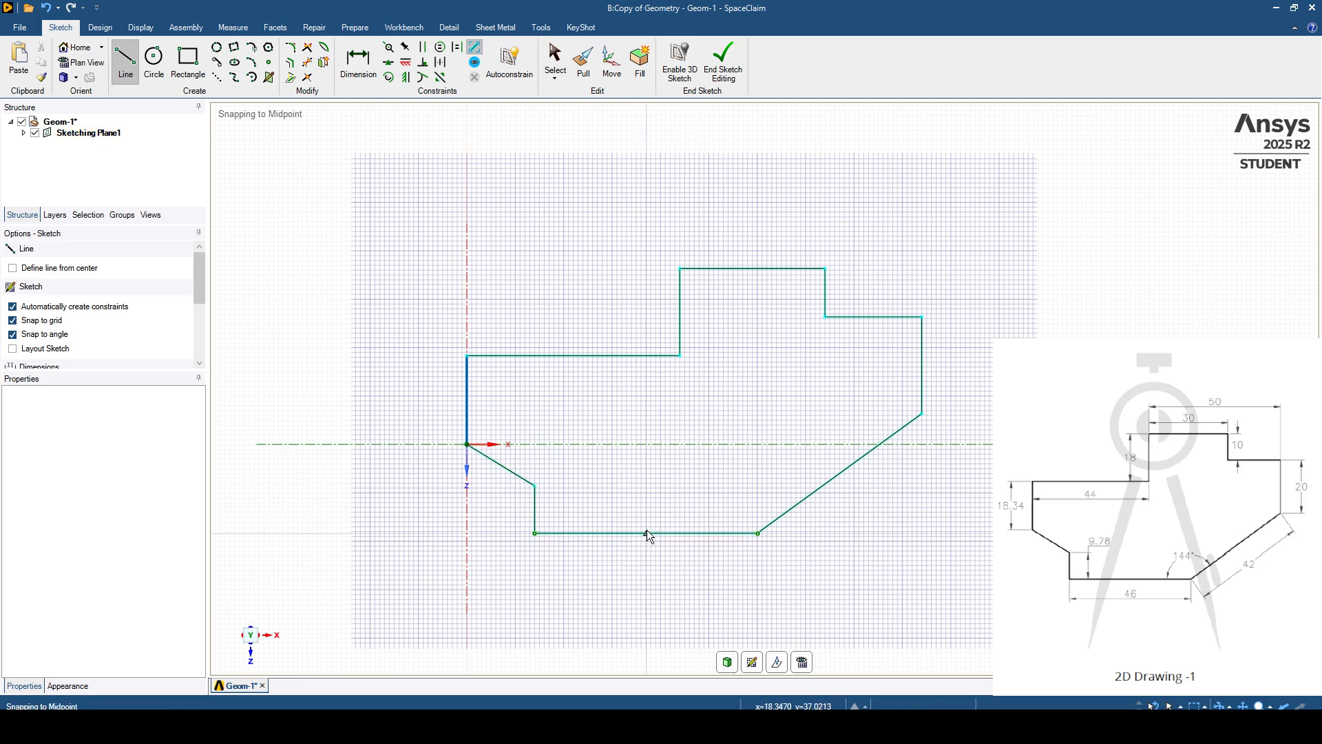
shift+middle_drag(646, 530, 695, 539)
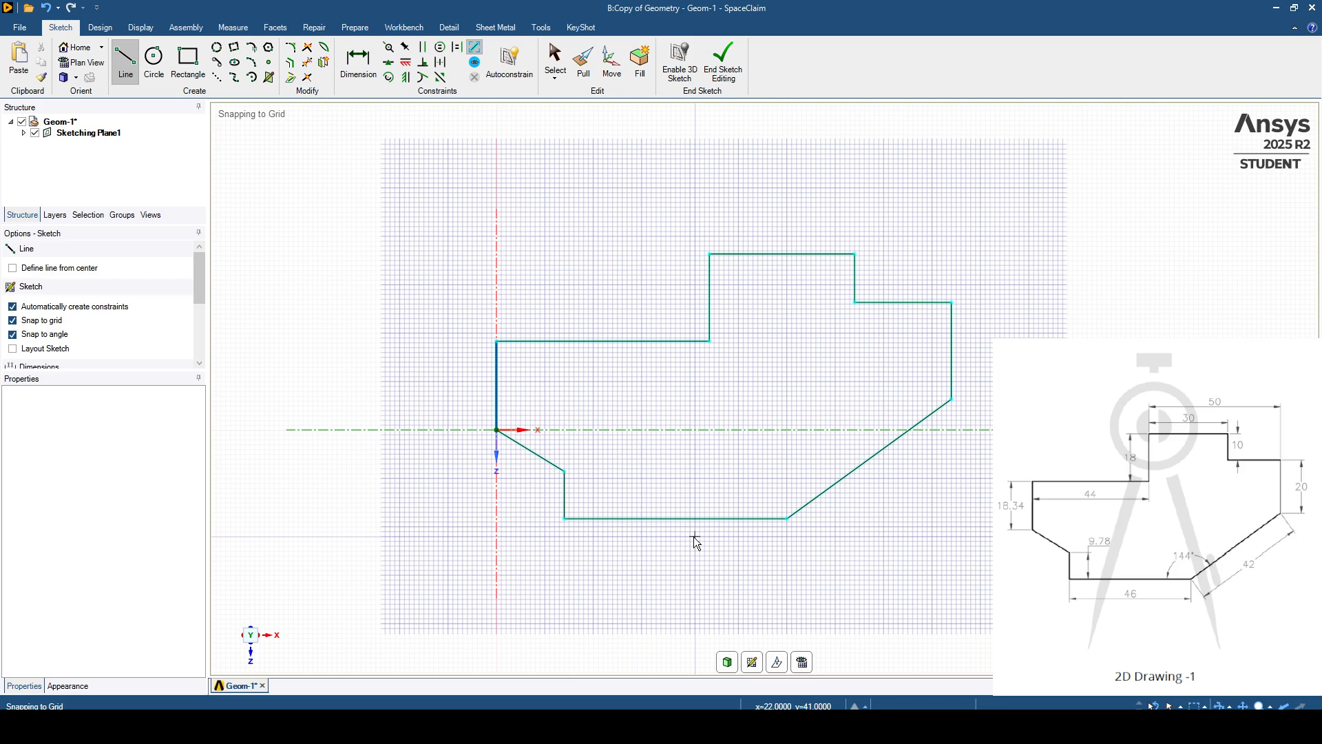
shift+middle_drag(662, 529, 645, 521)
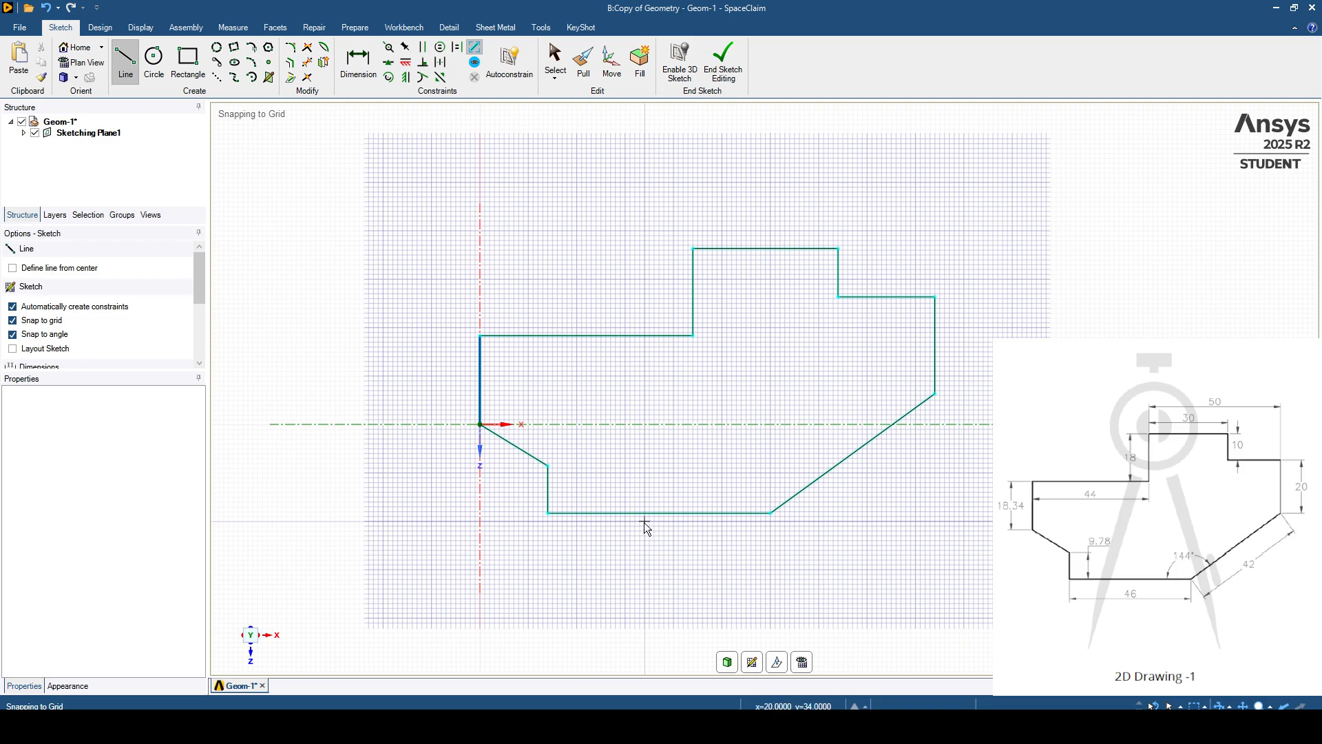
mouse_move(651, 518)
shift+middle_down()
mouse_move(663, 513)
mouse_move(652, 512)
shift+middle_up()
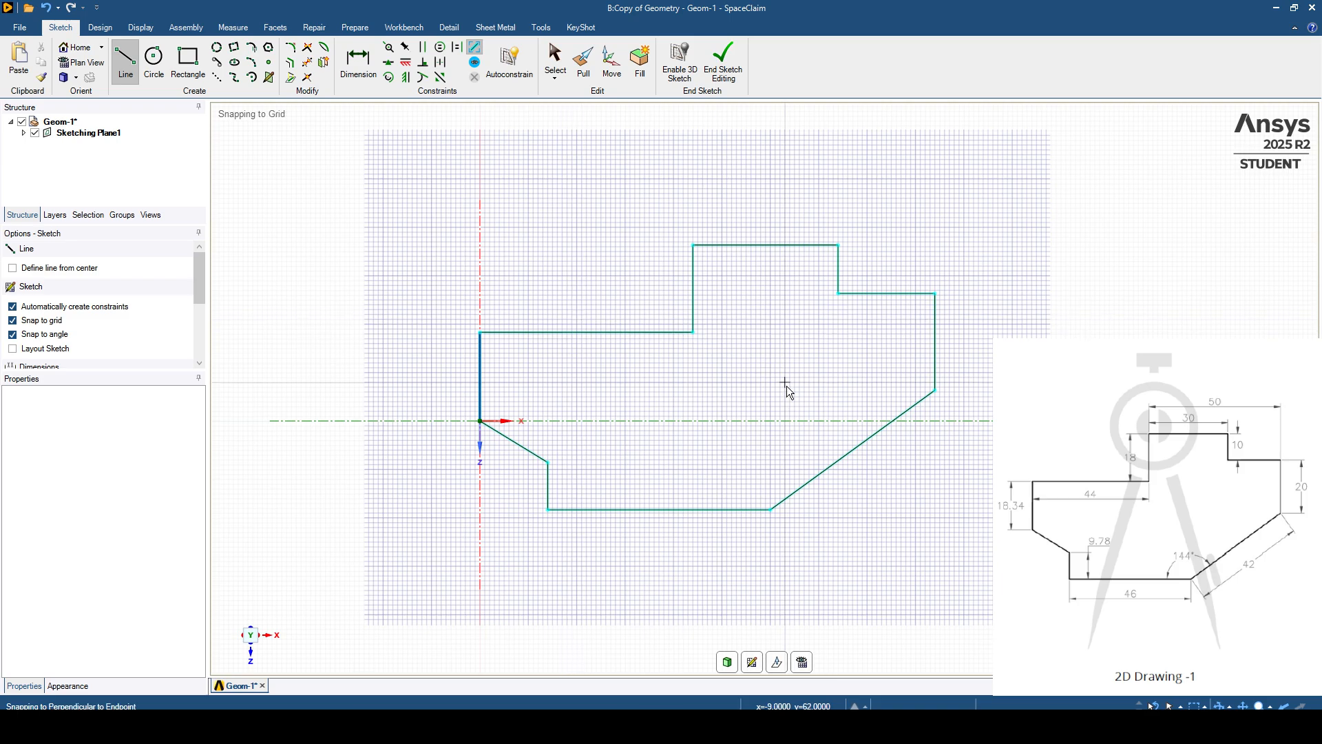
key(Escape)
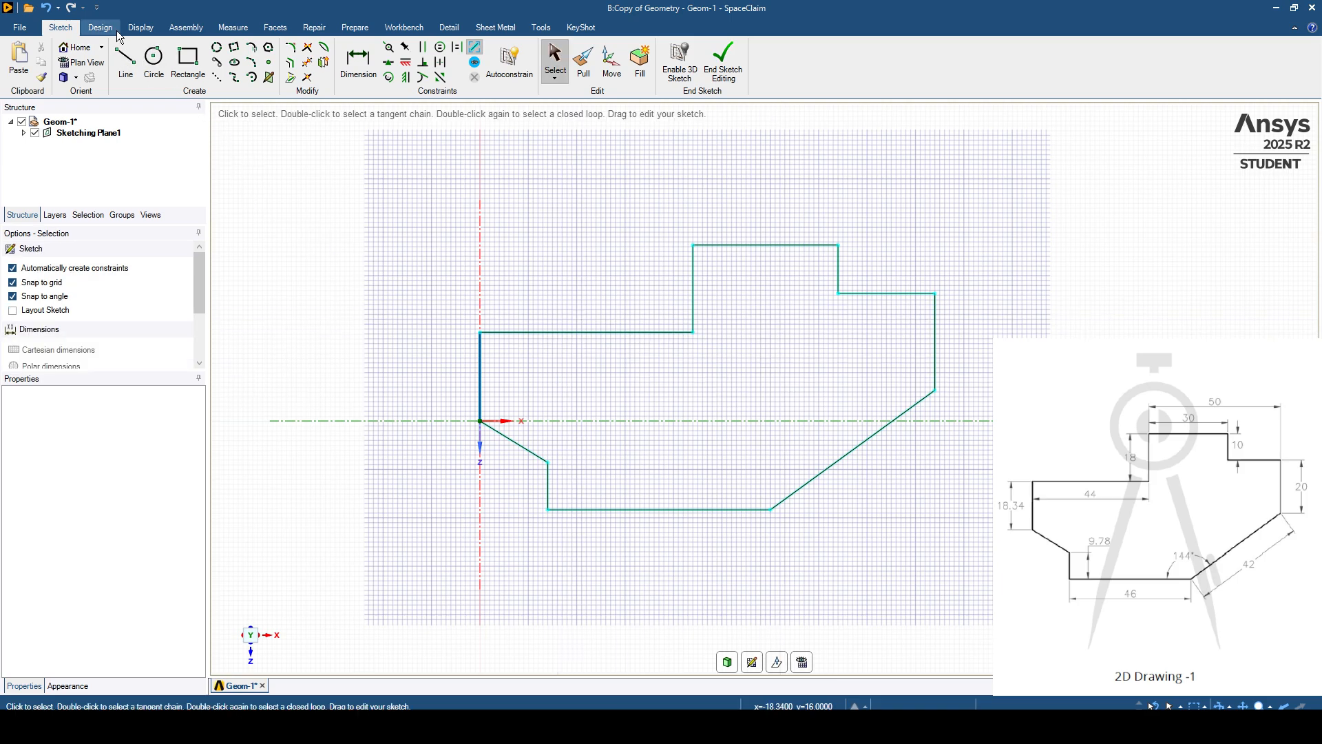
- Convert the closed sketch profile into a surface by switching to 3D mode
click(114, 31)
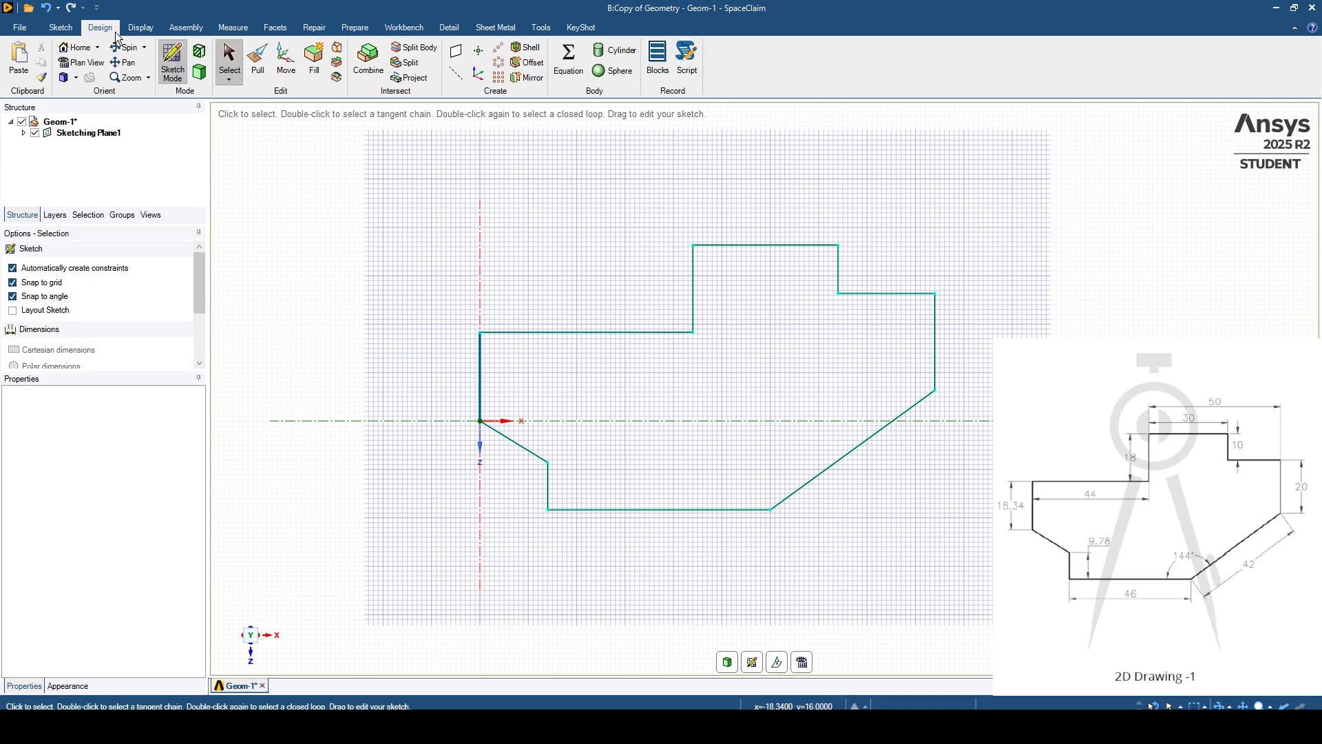
click(199, 77)
ctrl+middle_drag(374, 372, 375, 376)
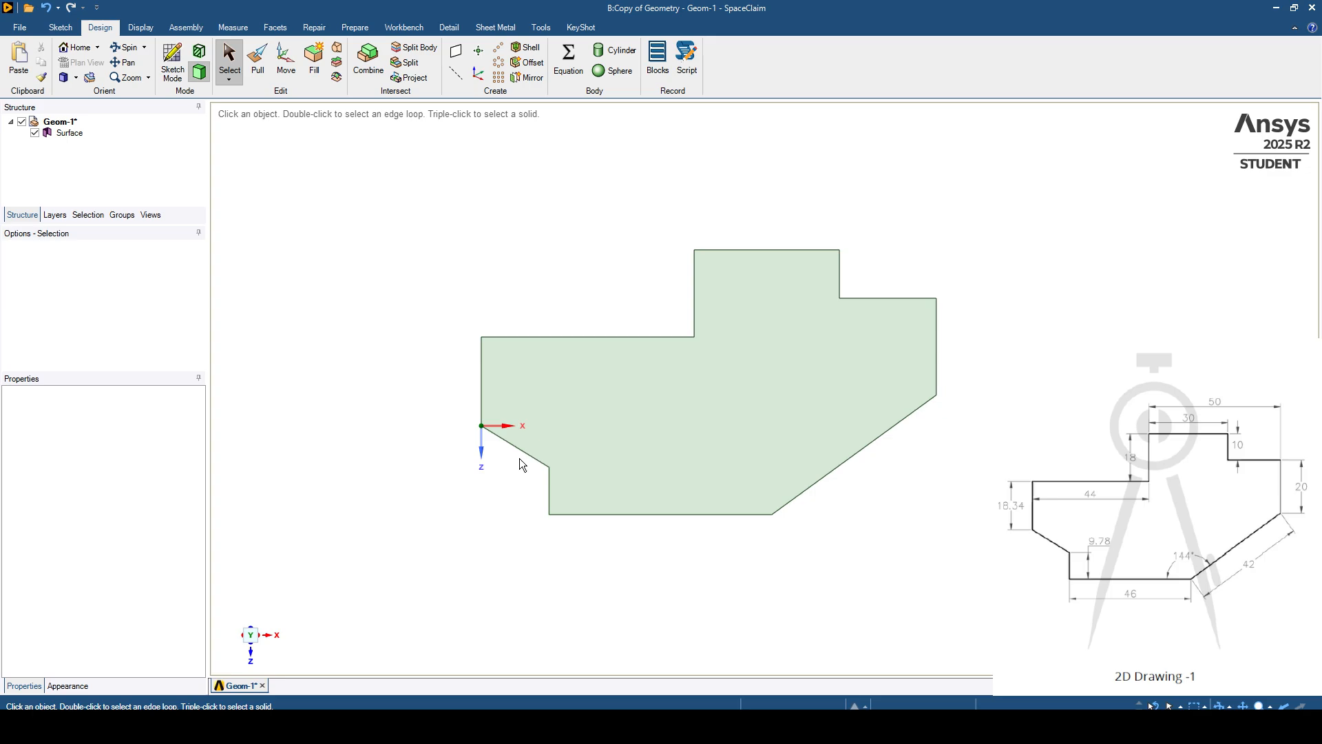
click(516, 439)
click(612, 305)
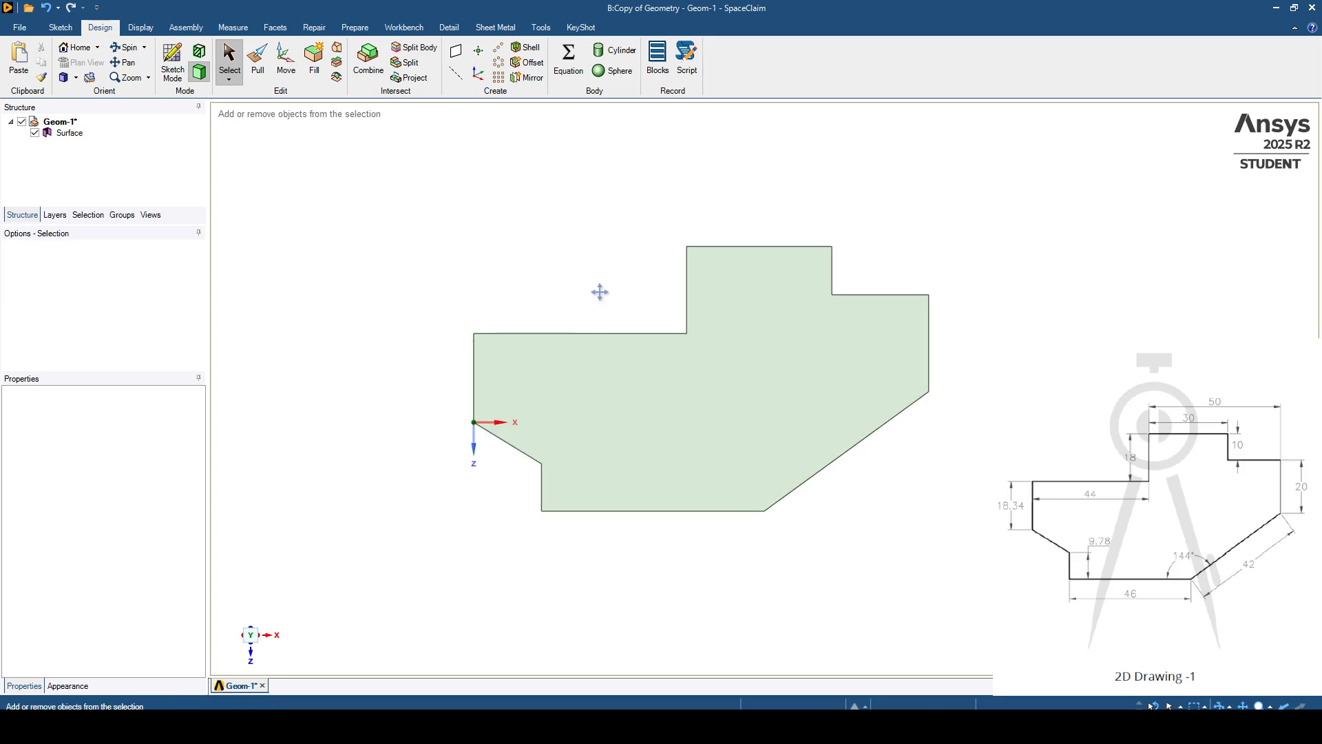
- Start the Dimension annotation tool and create an annotation plane on the surface's face
click(450, 28)
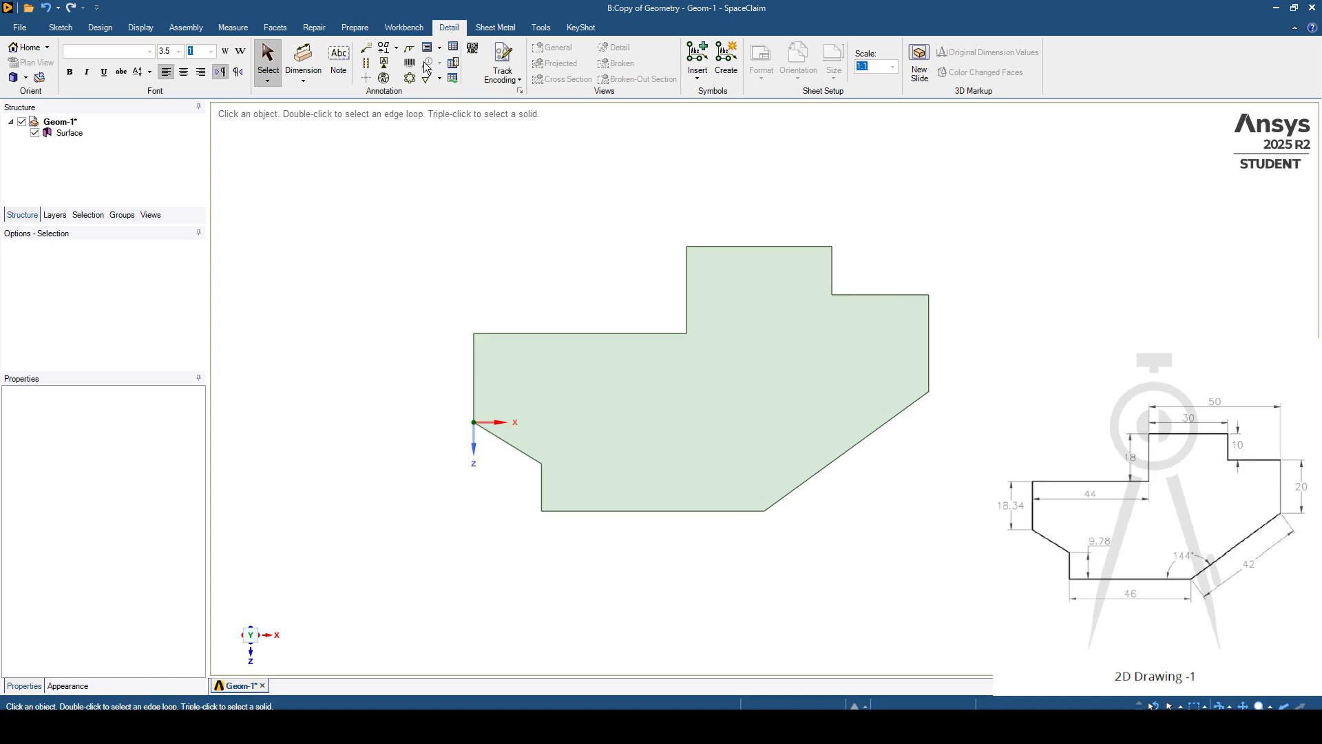
click(304, 82)
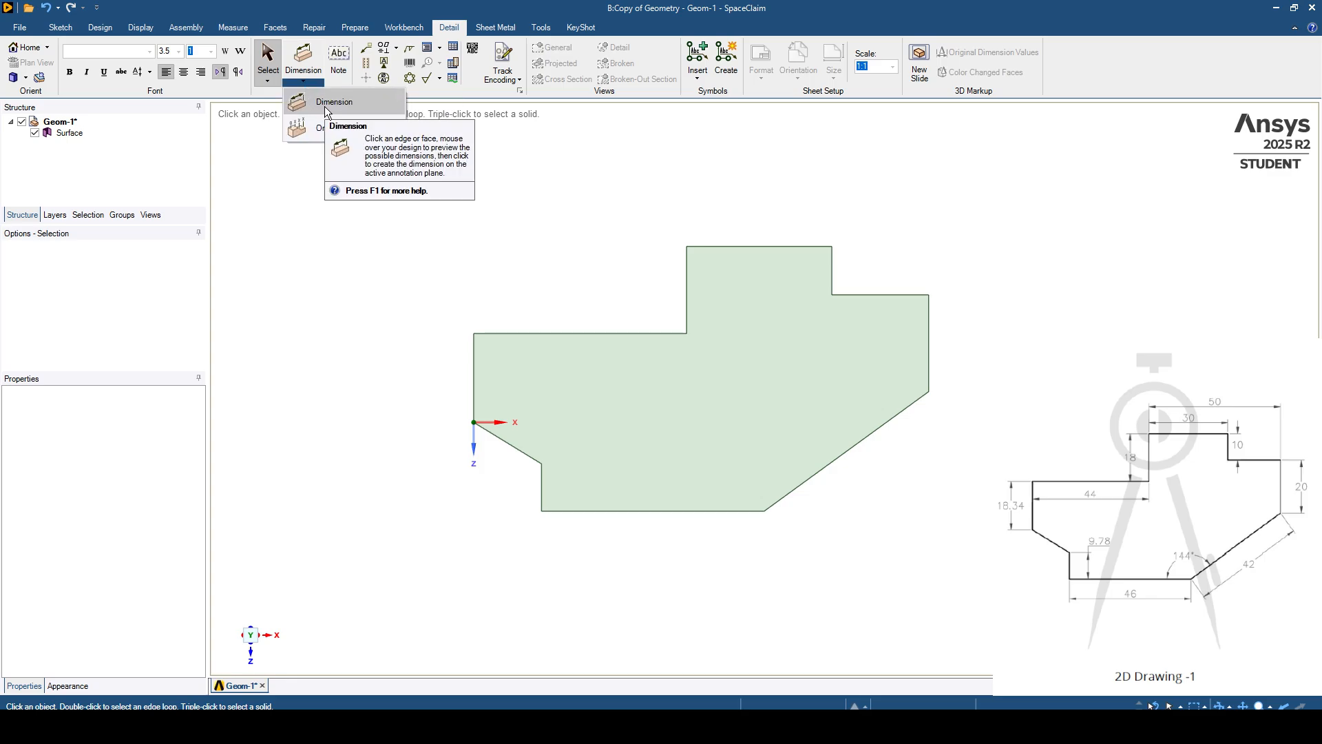
click(326, 106)
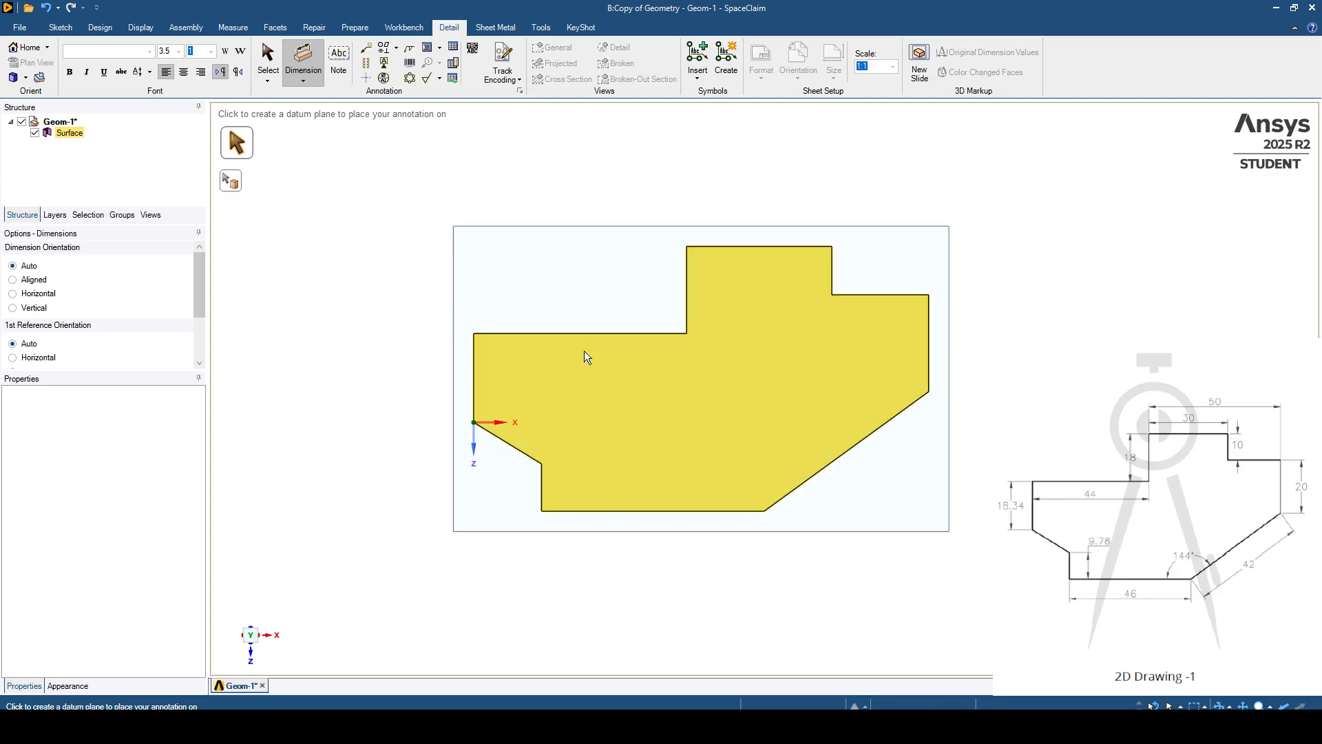
click(714, 378)
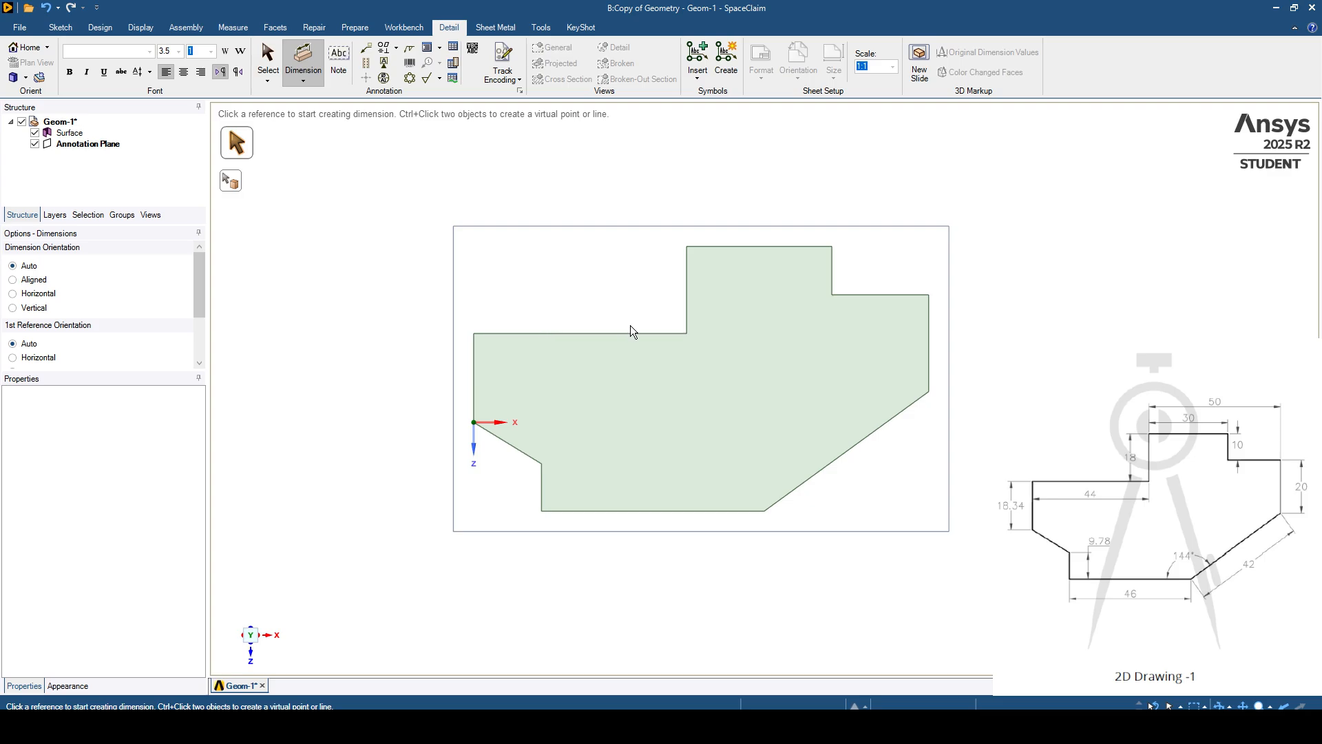
- Dimension the profile's leftmost vertical edge outside the shape and the adjoining upper horizontal edge just below its line
scroll(630, 325, up, 1)
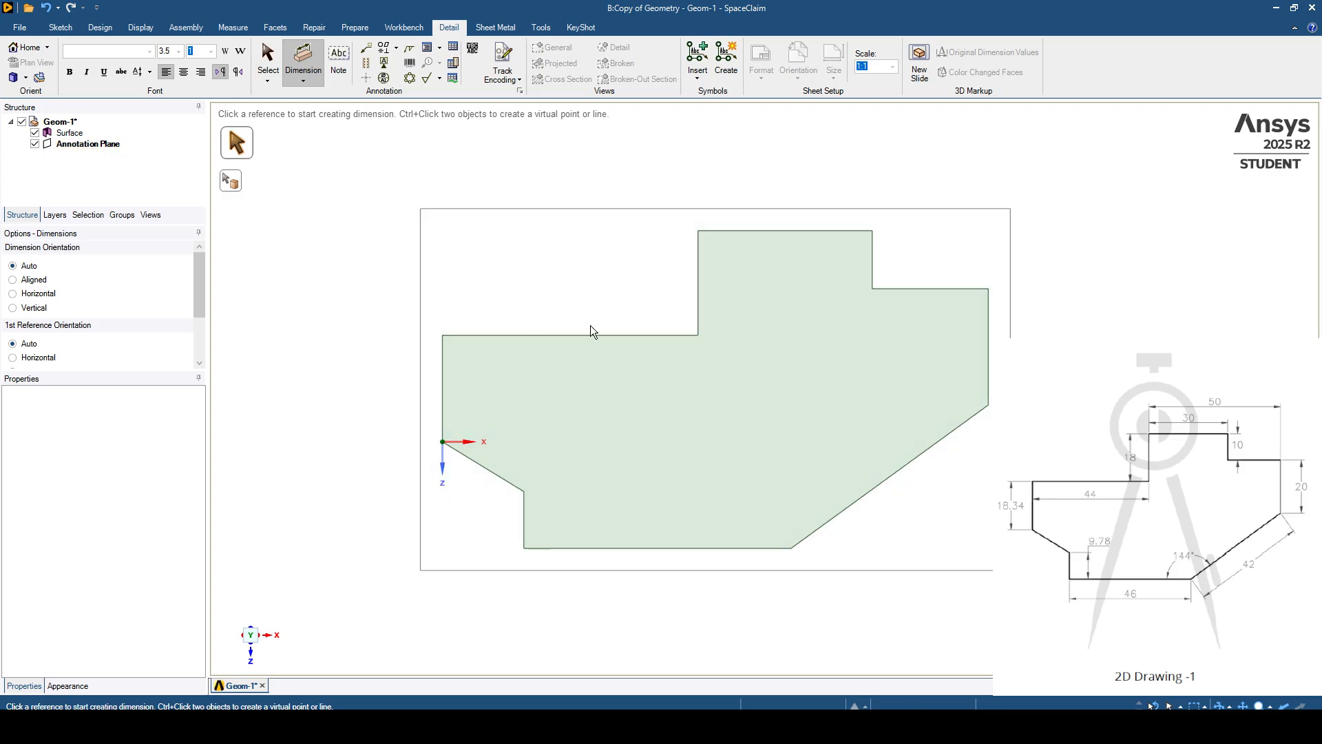
ctrl+middle_drag(638, 319, 606, 300)
scroll(618, 315, up, 1)
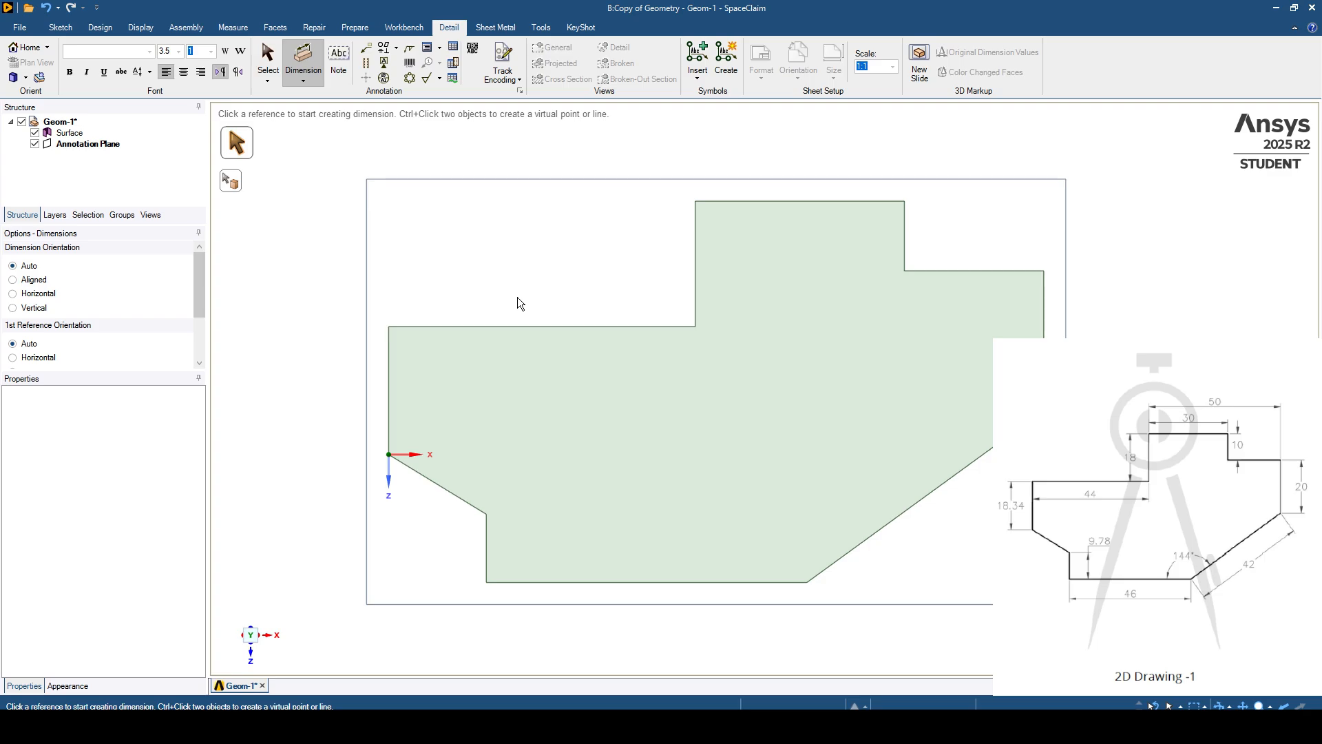
scroll(506, 305, down, 1)
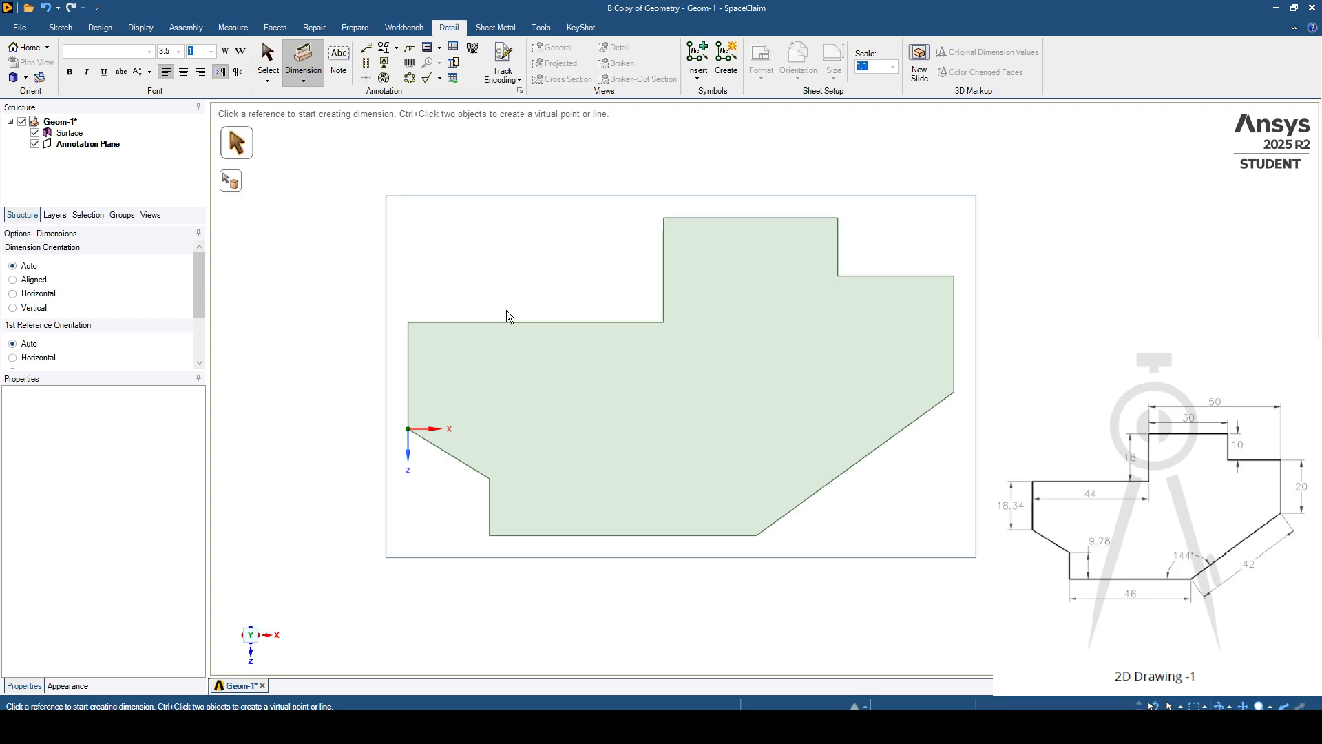
ctrl+middle_drag(507, 310, 536, 314)
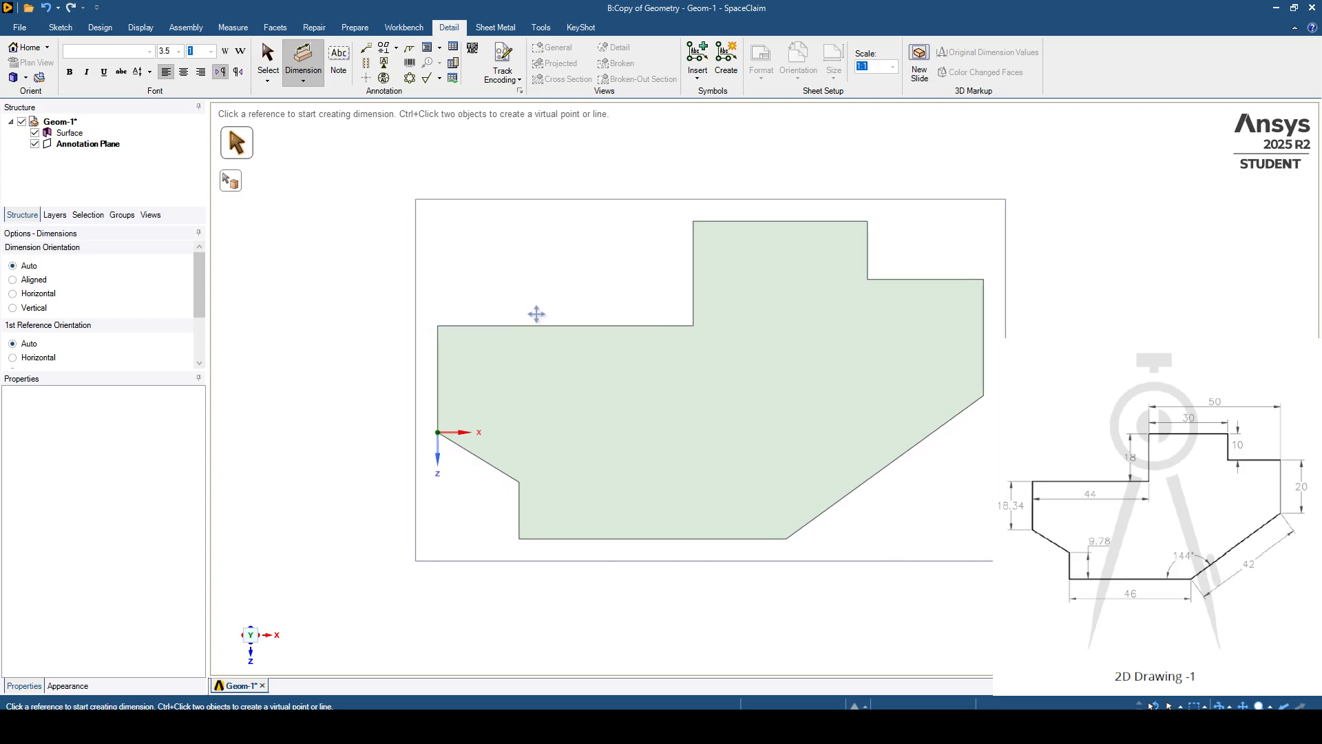
click(423, 365)
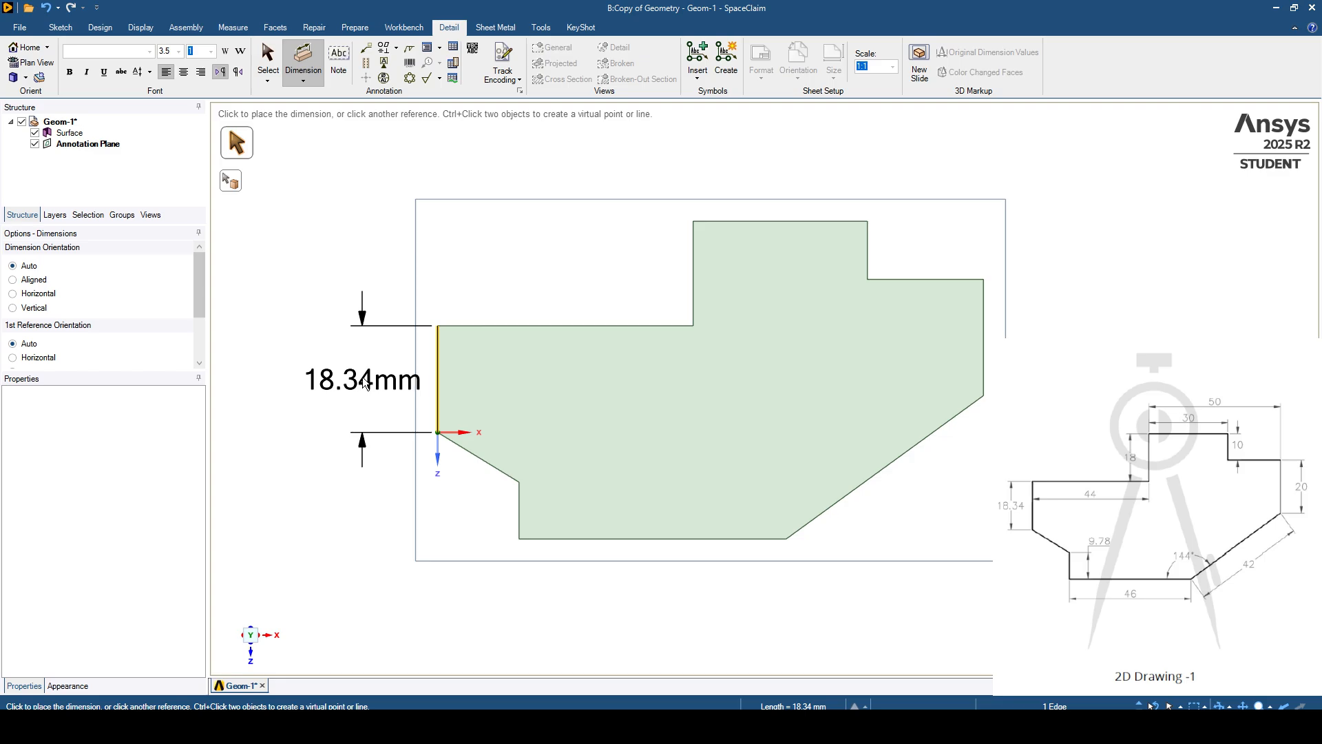
click(363, 381)
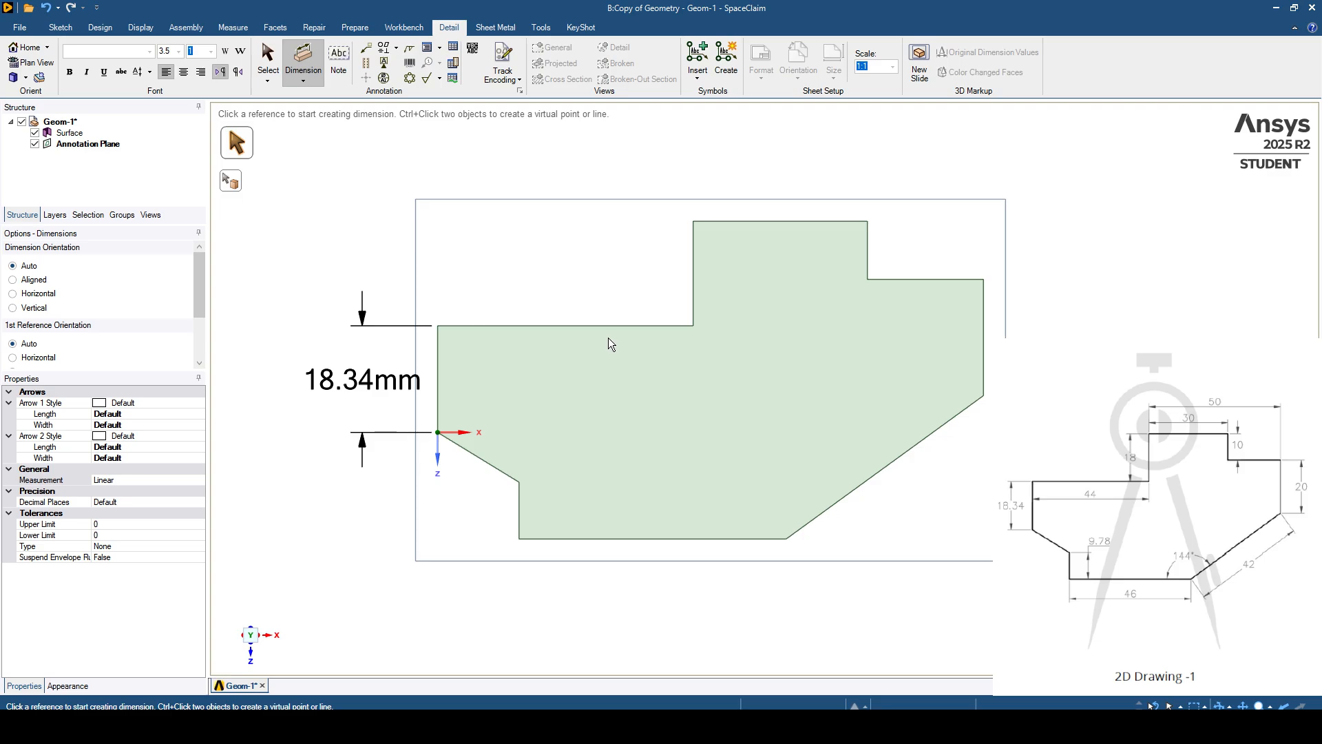
click(584, 326)
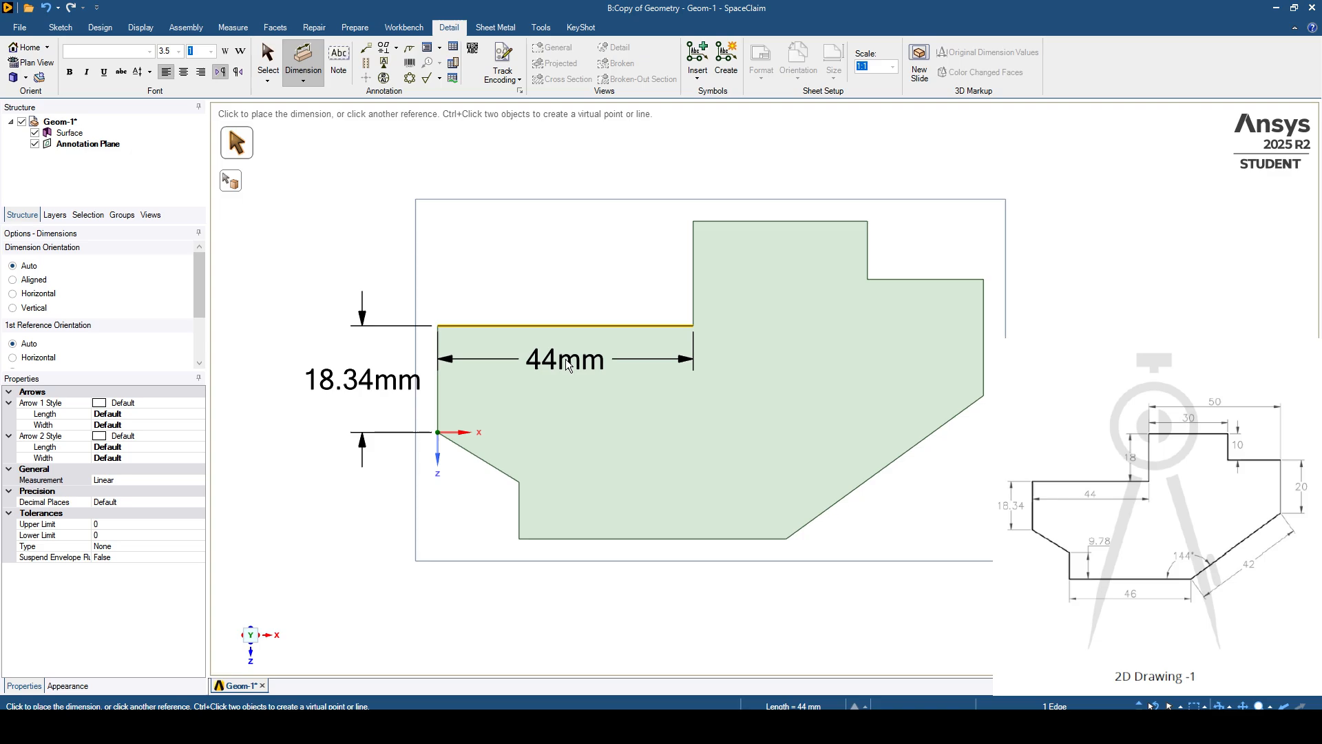
click(567, 365)
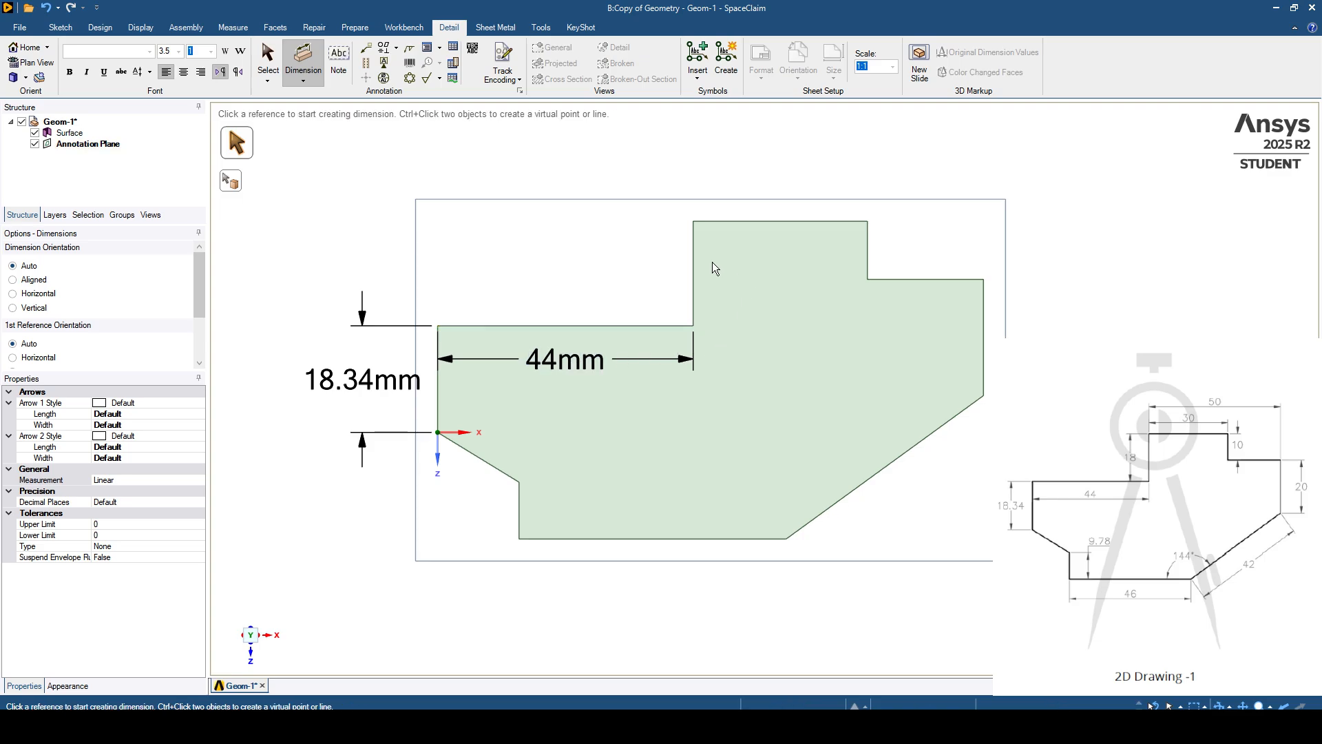
- Dimension the raised section's left, top and right edges, placing each dimension outside the surface
click(693, 252)
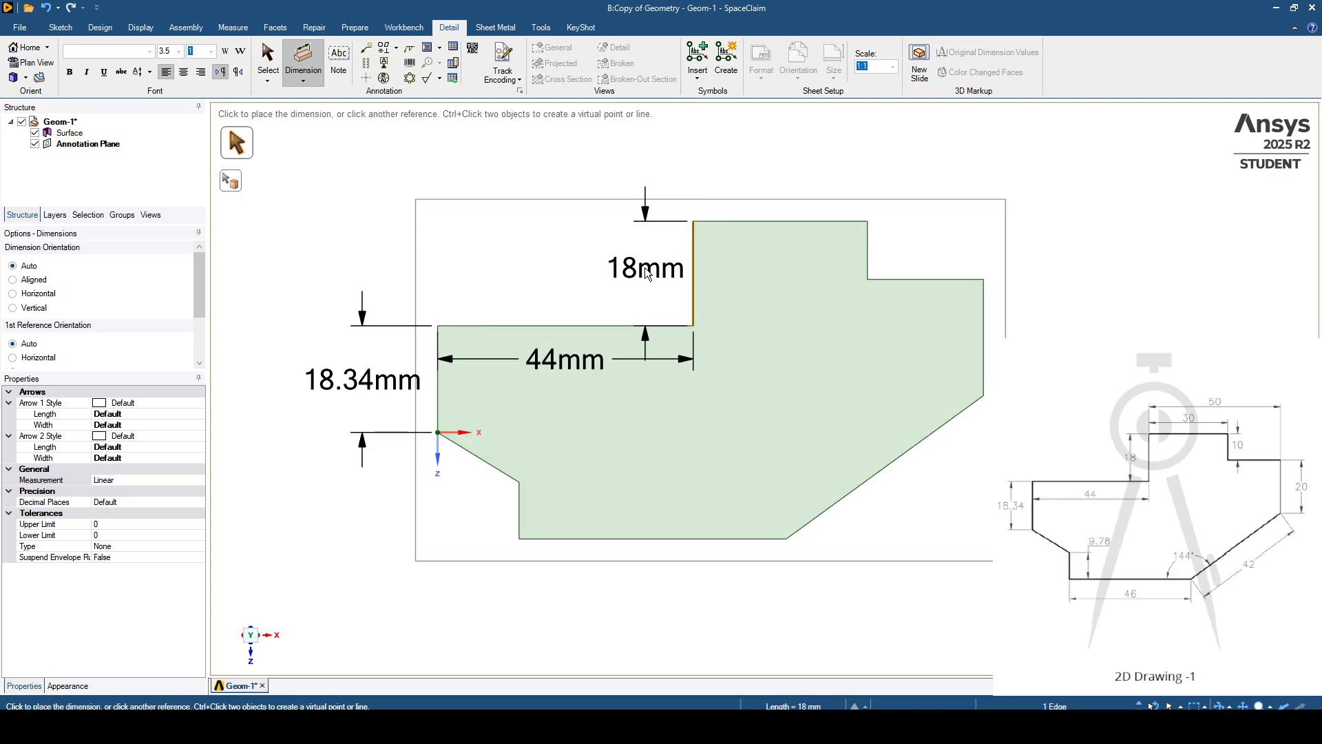
click(645, 270)
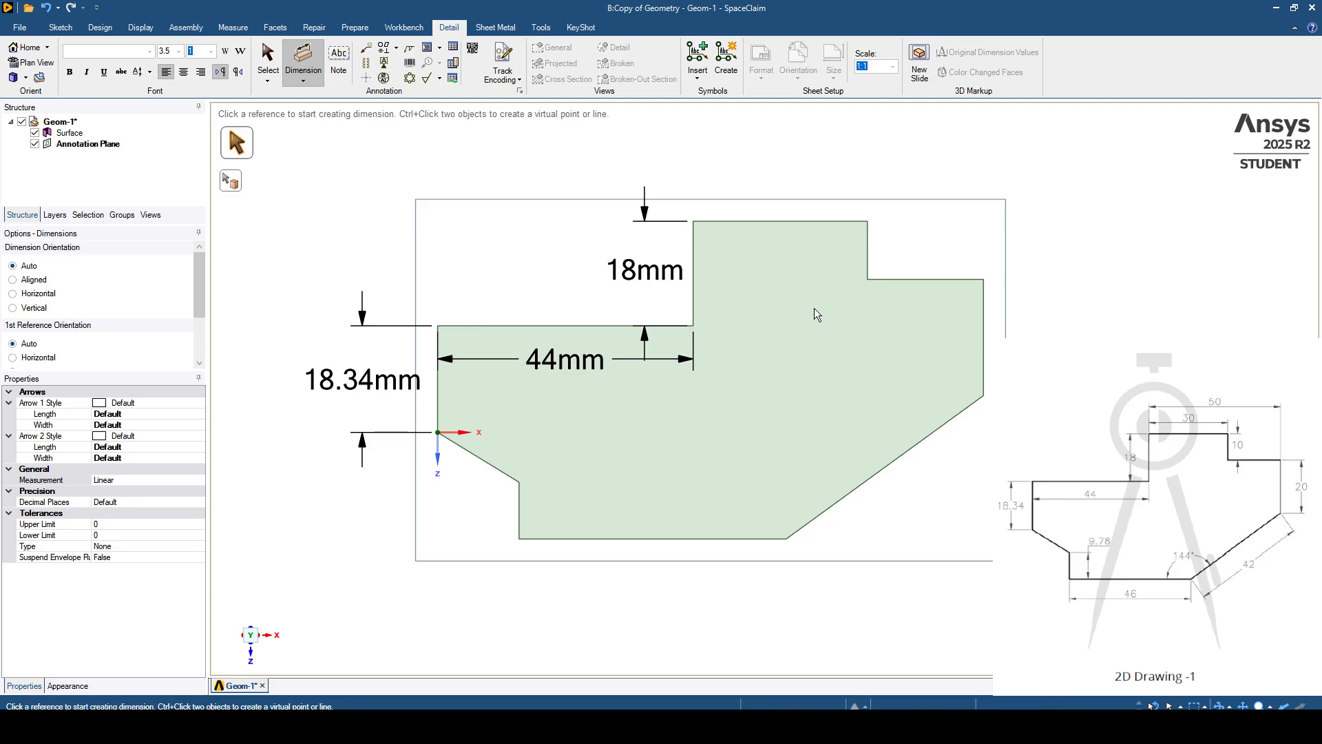
click(800, 220)
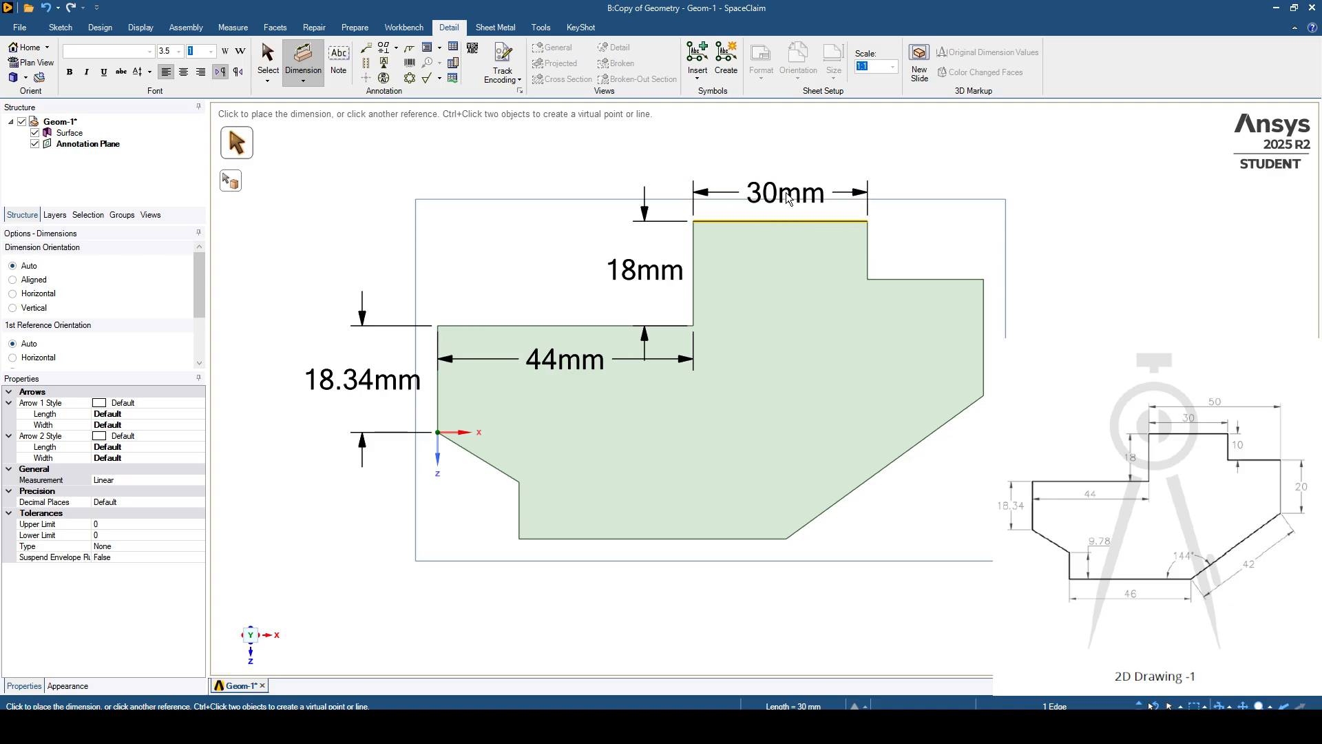
click(789, 198)
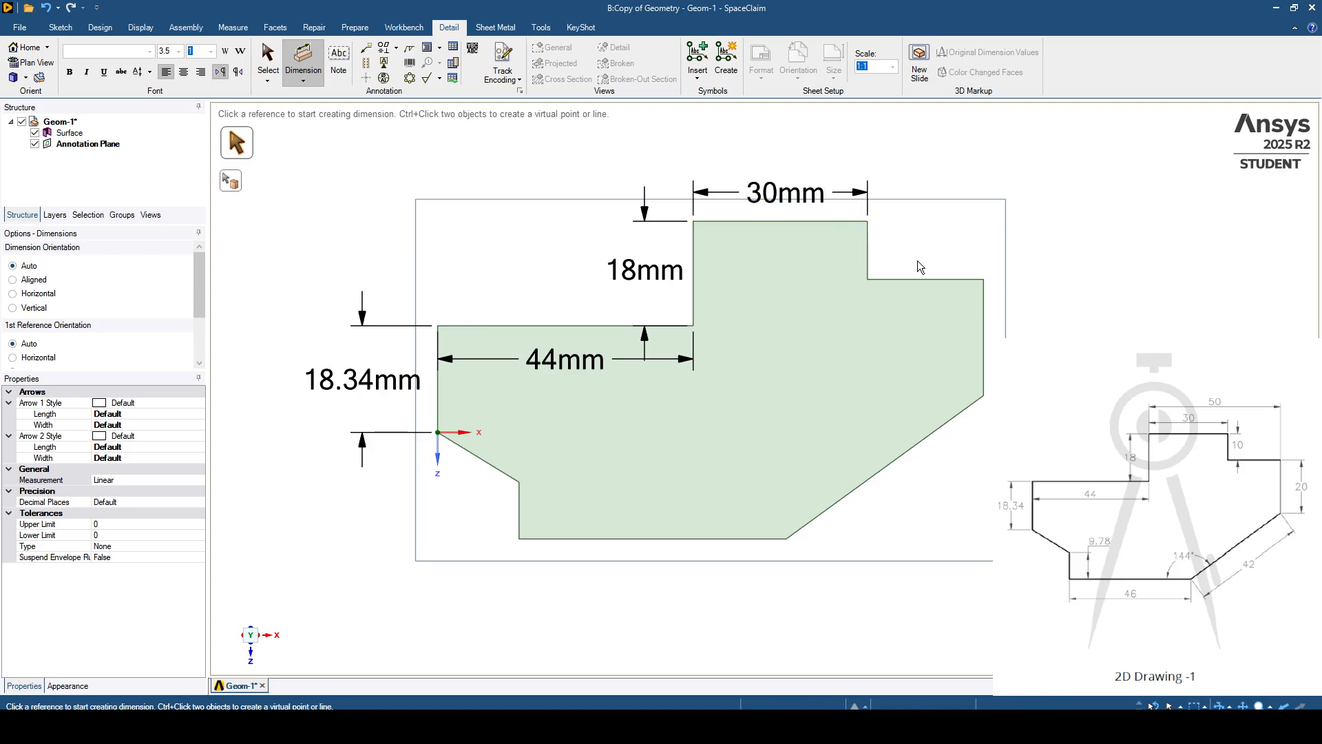
click(870, 244)
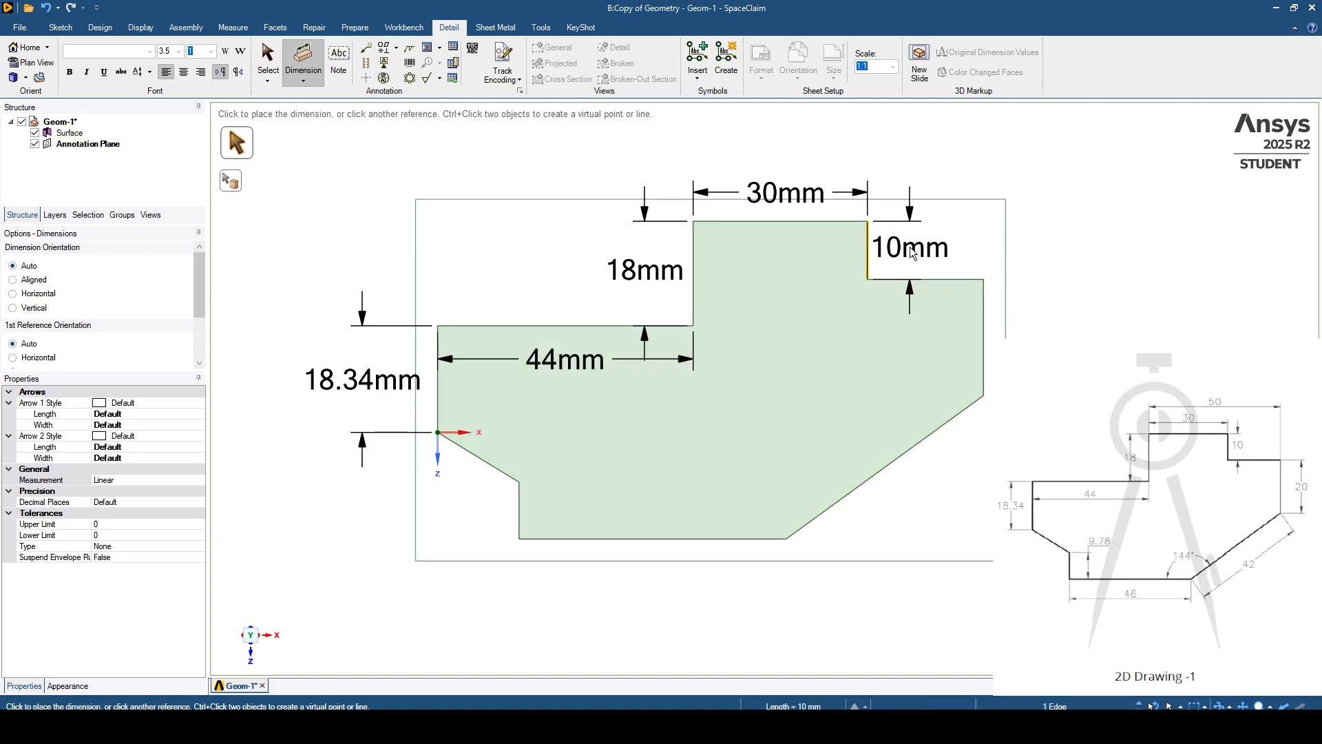
click(912, 254)
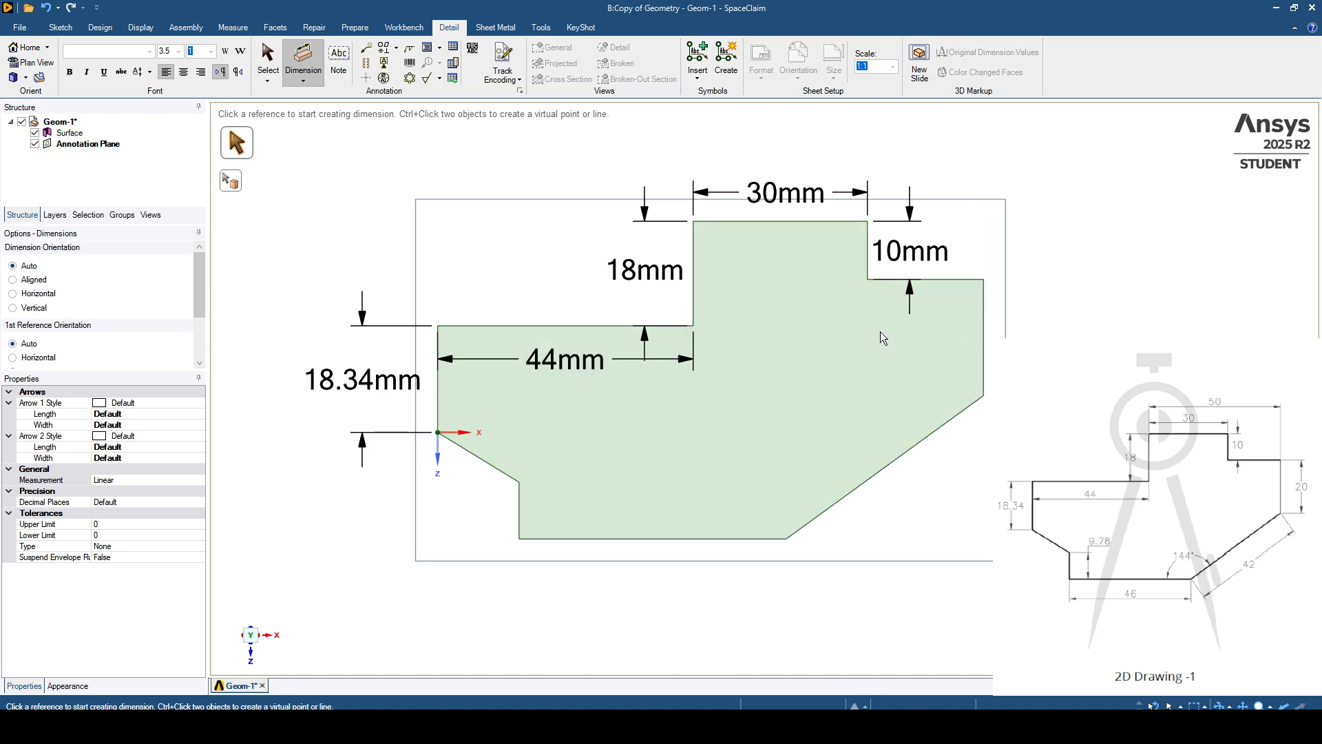
- Dimension the horizontal distance from the raised section's left edge to the rightmost vertical edge, and that rightmost edge's length
click(695, 255)
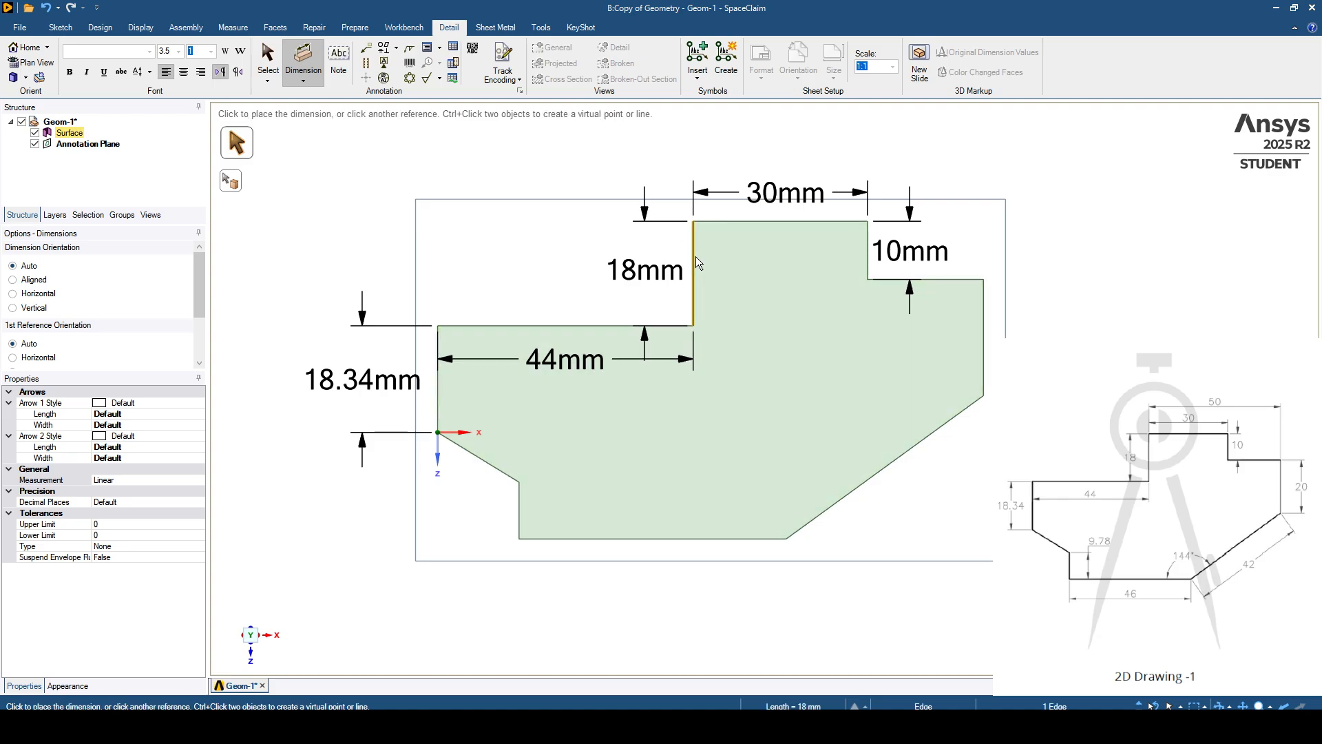
click(981, 299)
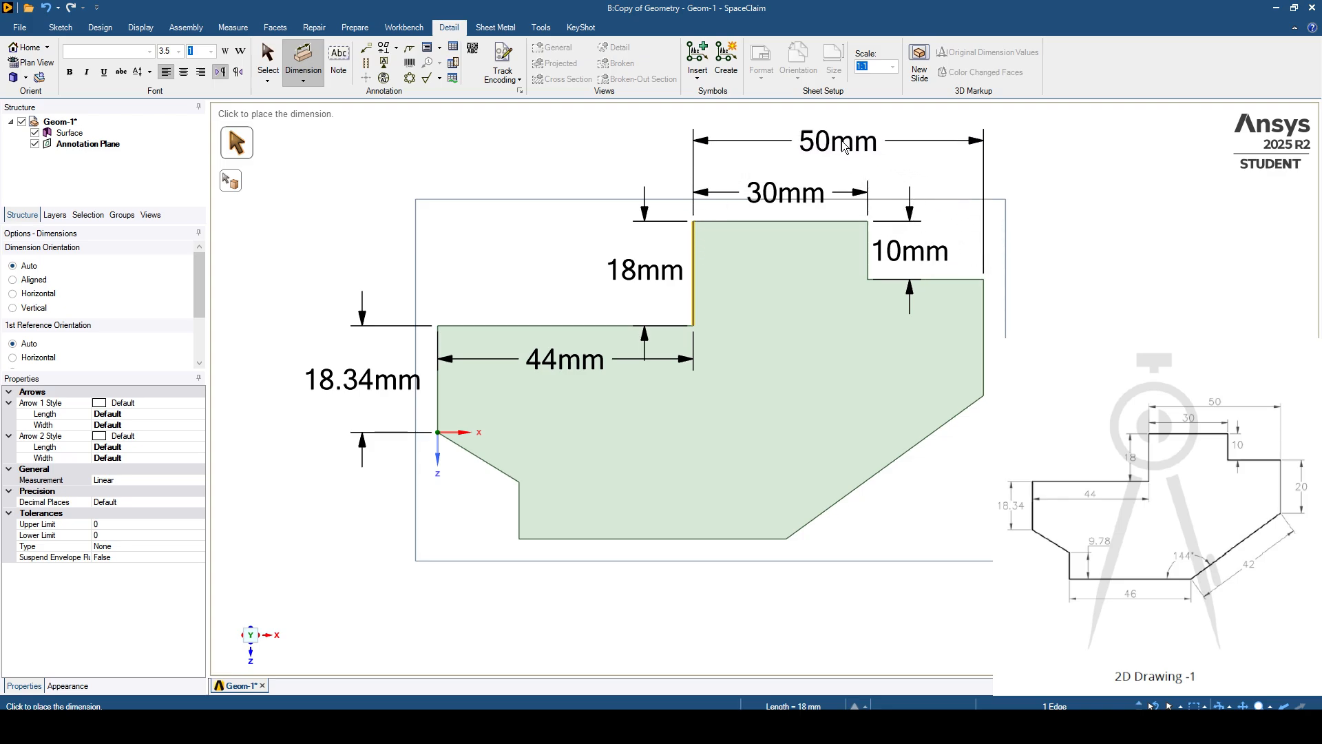
click(843, 146)
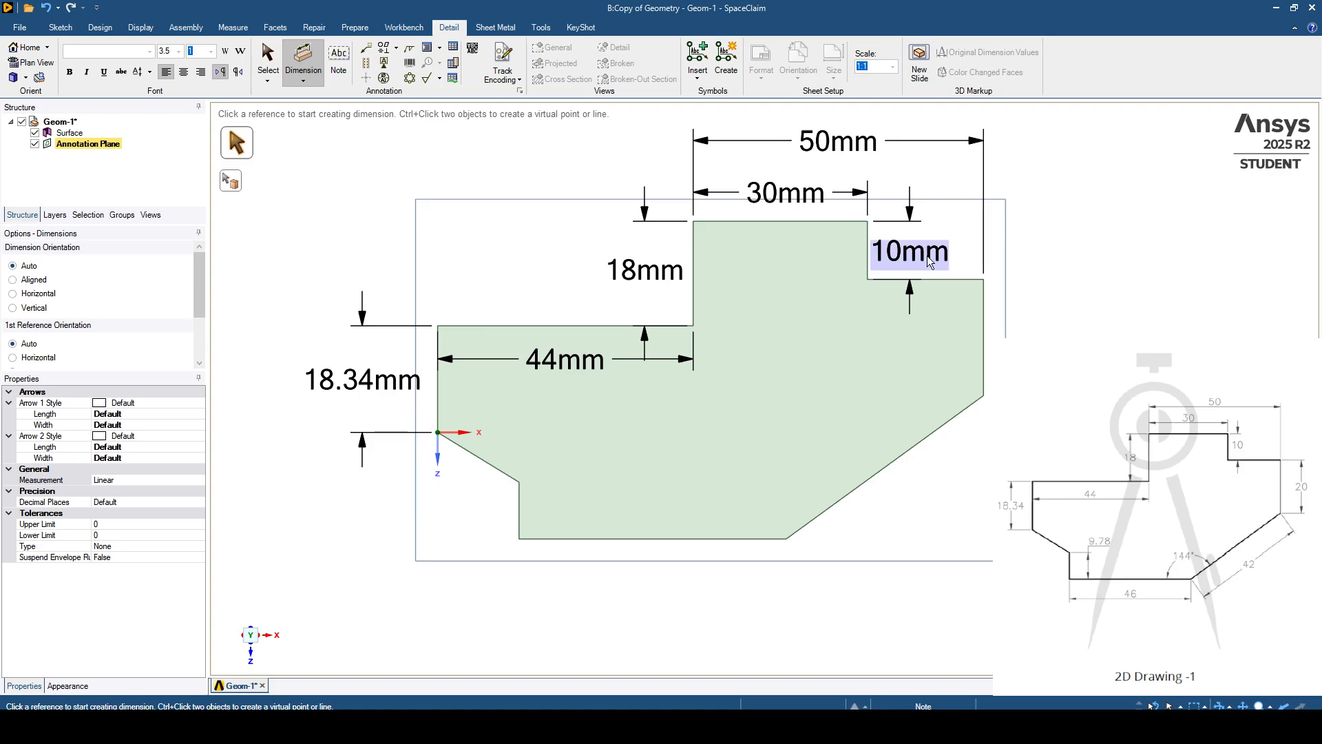
click(983, 329)
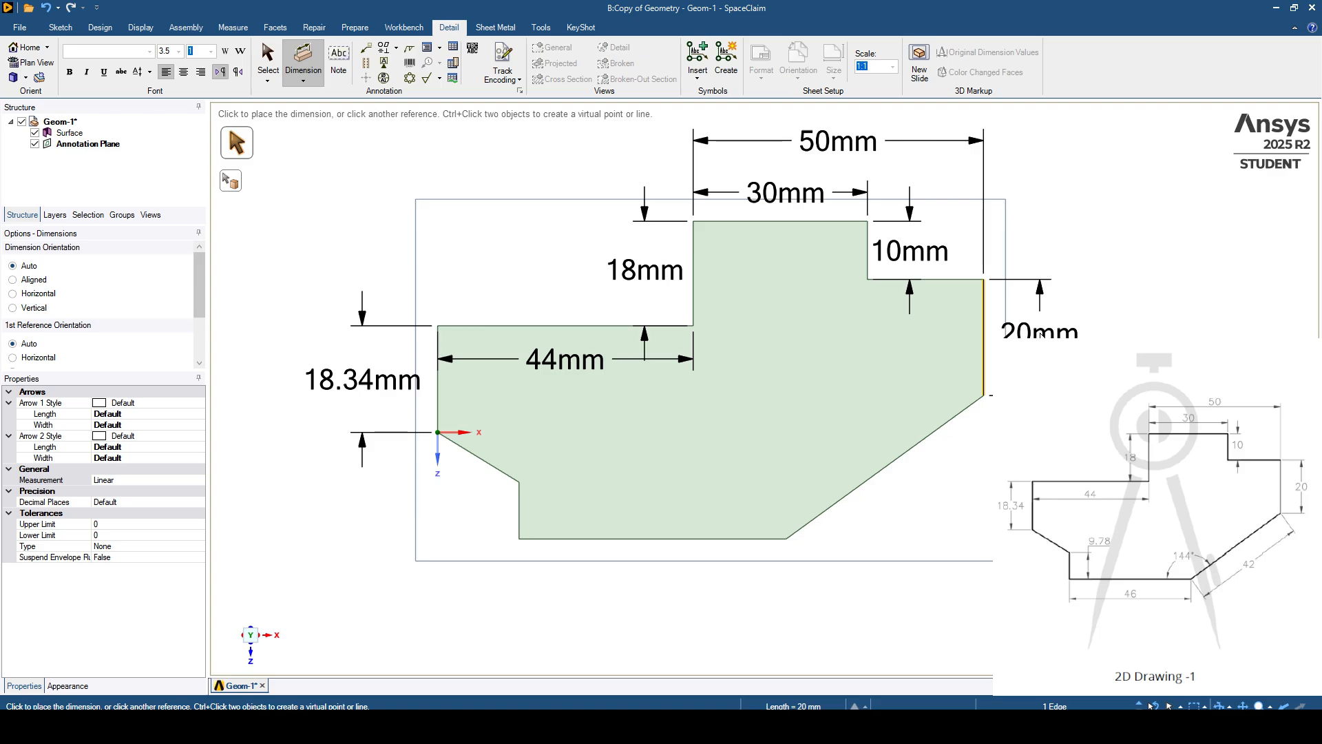
click(1041, 336)
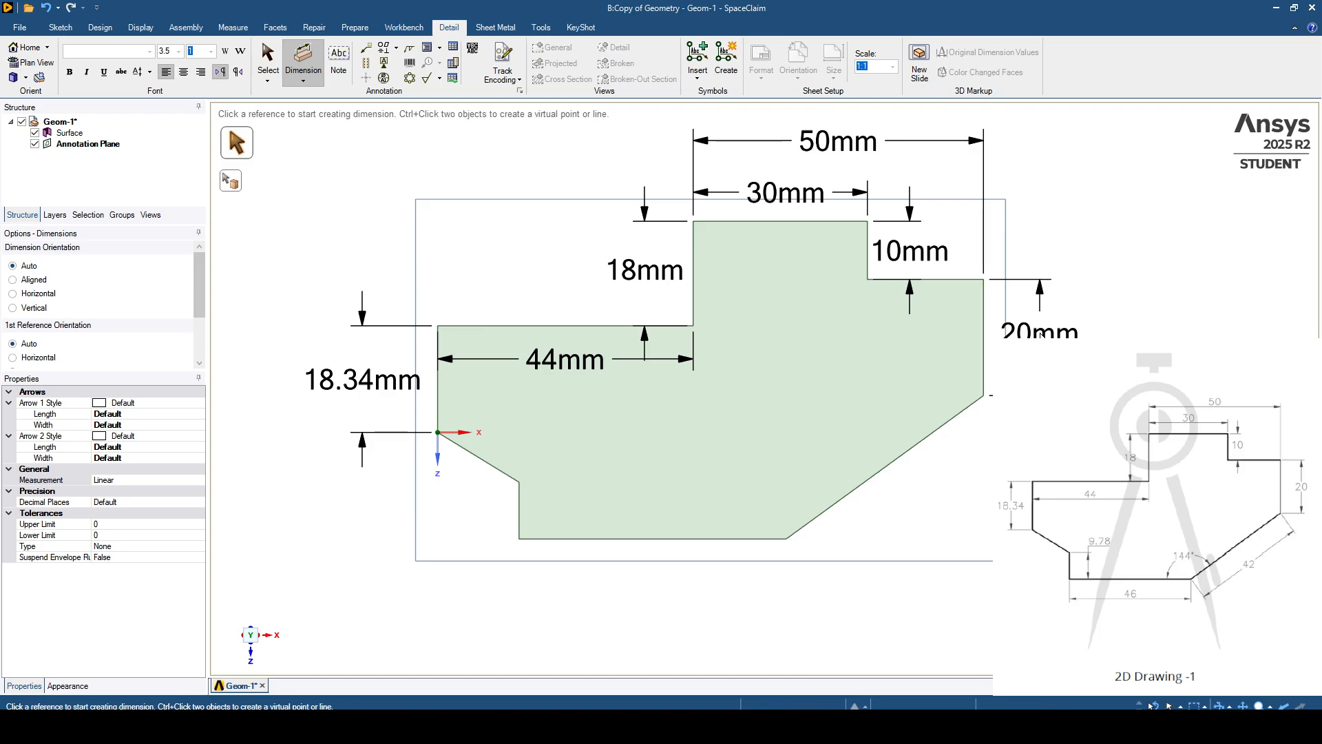
- Dimension the long sloped edge at the lower right and the horizontal bottom edge, placing both outside the surface
click(893, 462)
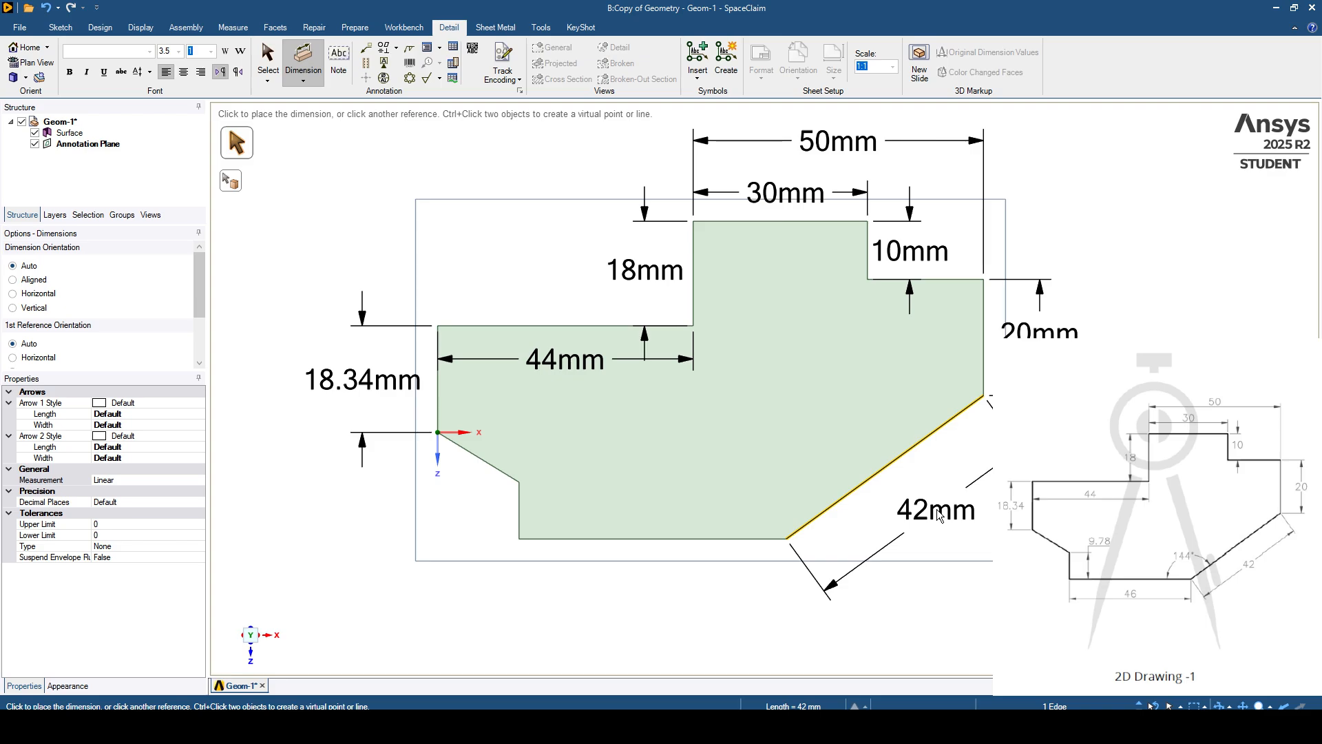
click(937, 515)
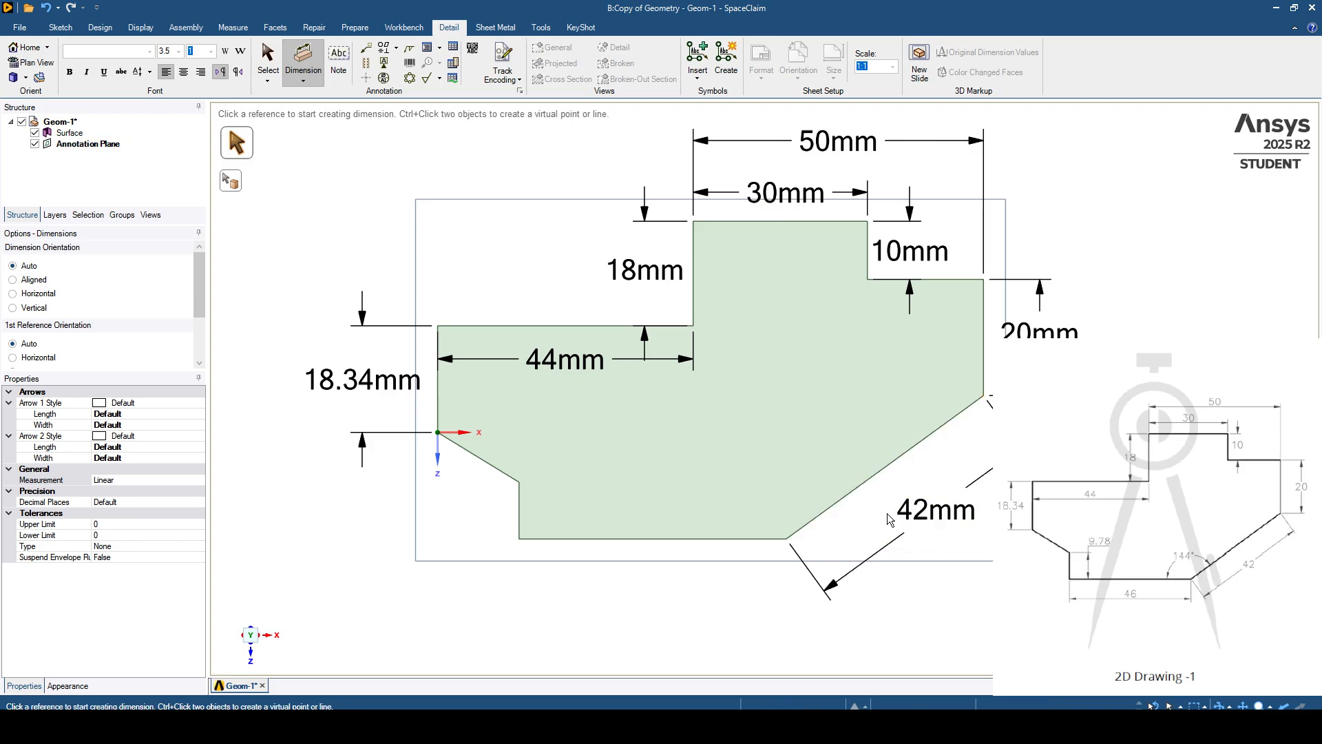
click(634, 539)
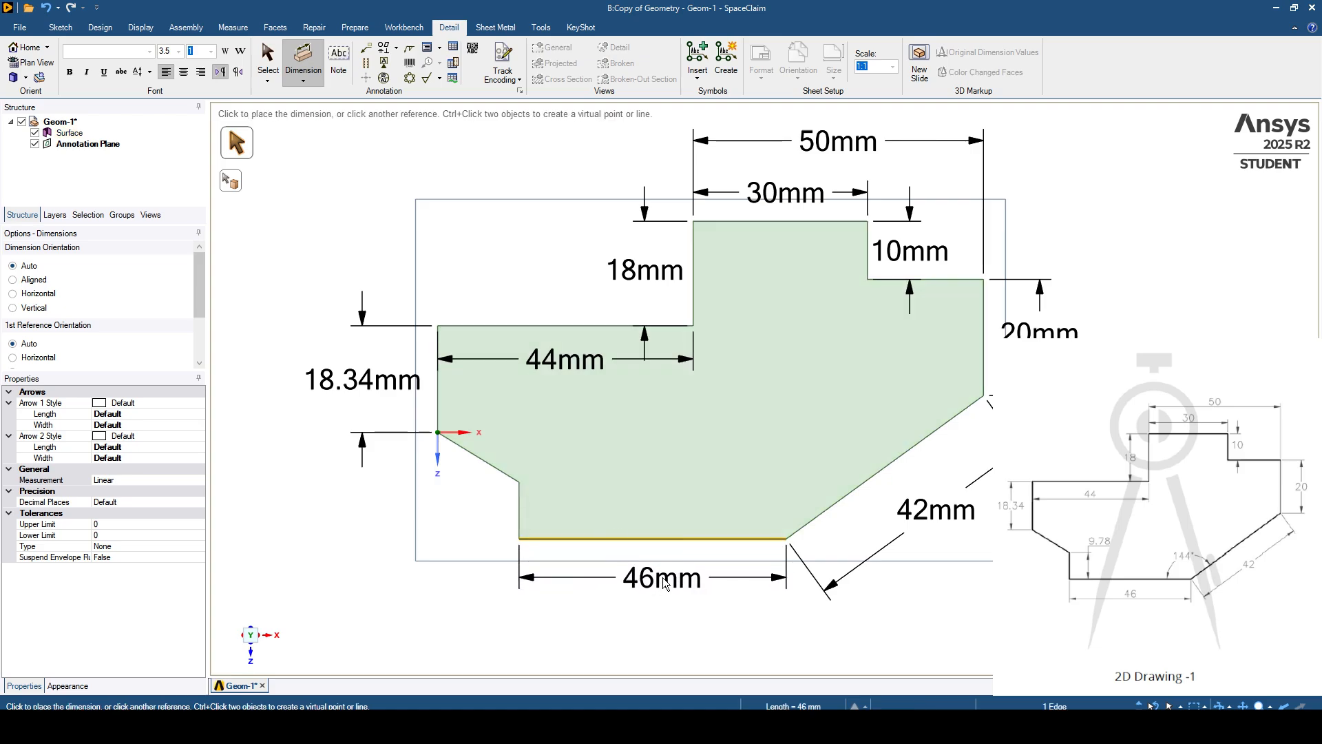
click(662, 577)
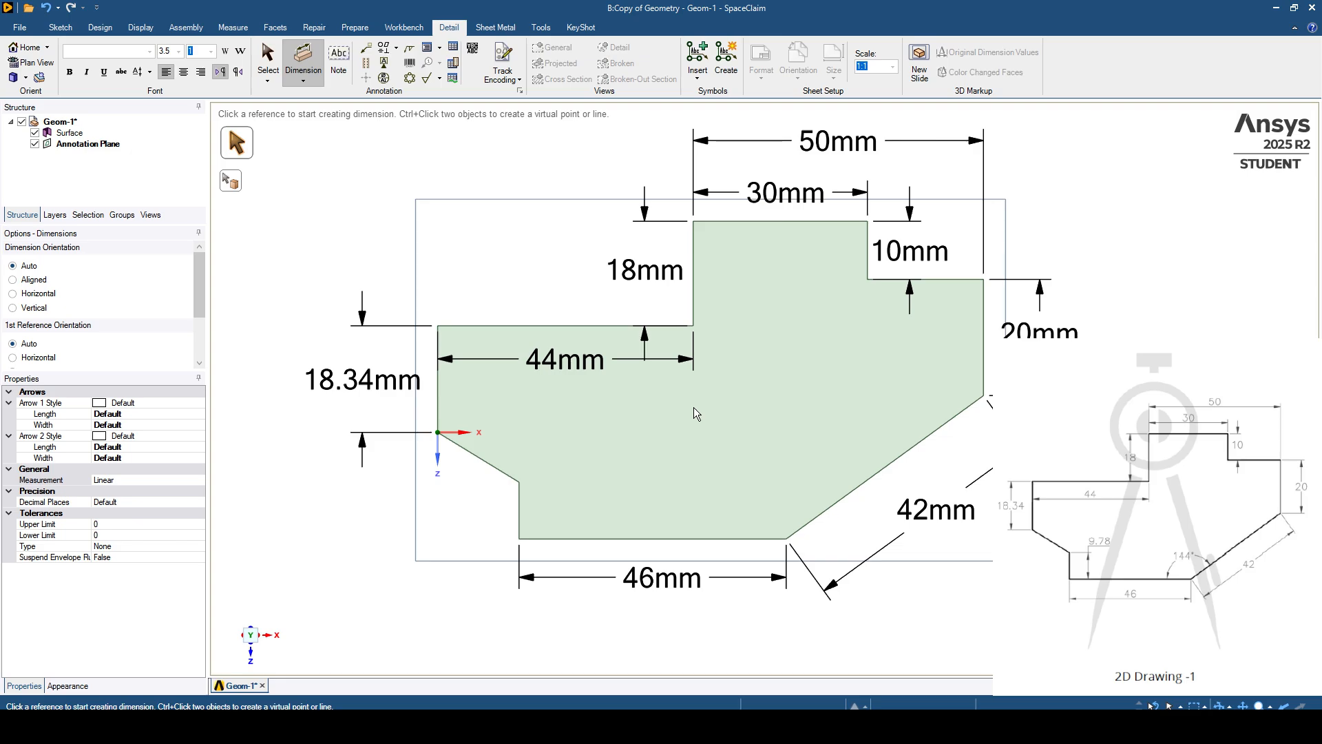
- Dimension the angle between the bottom edge and the long sloped edge, and the short lower-left vertical edge, placing both inside the surface
click(701, 537)
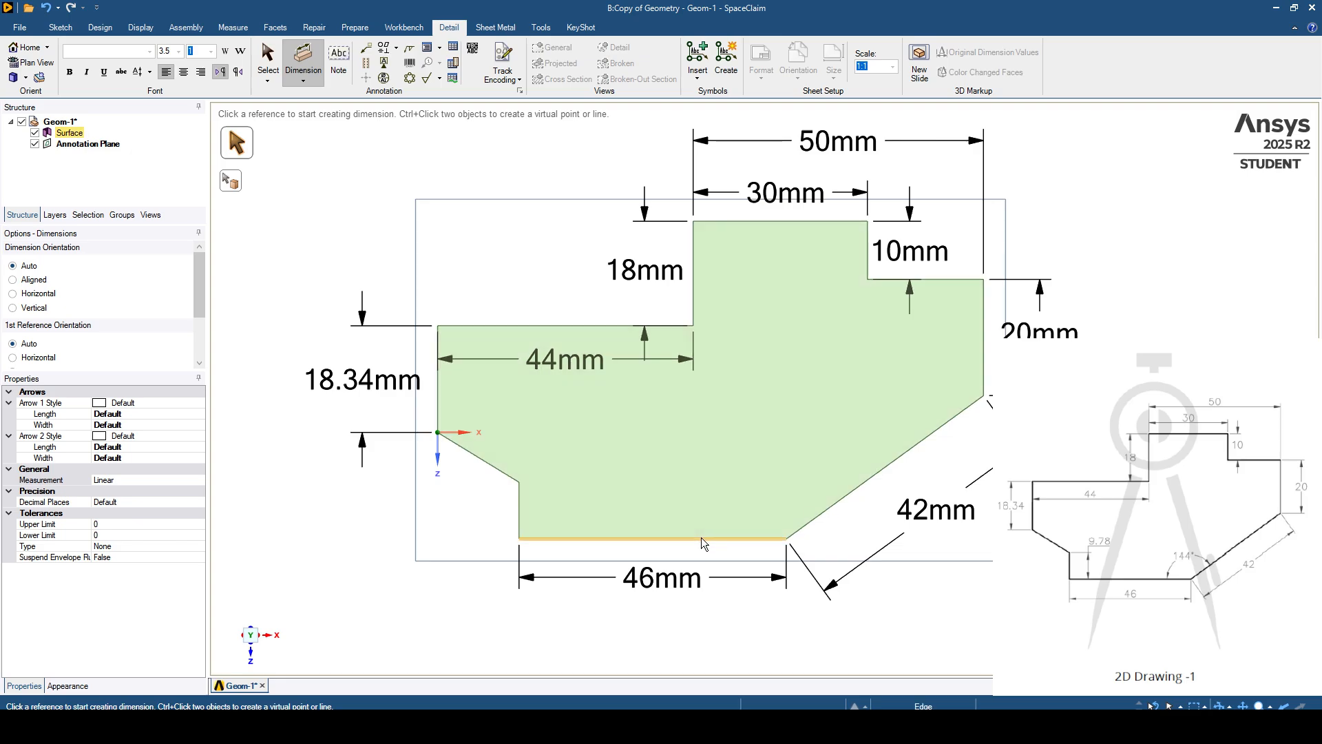
click(831, 506)
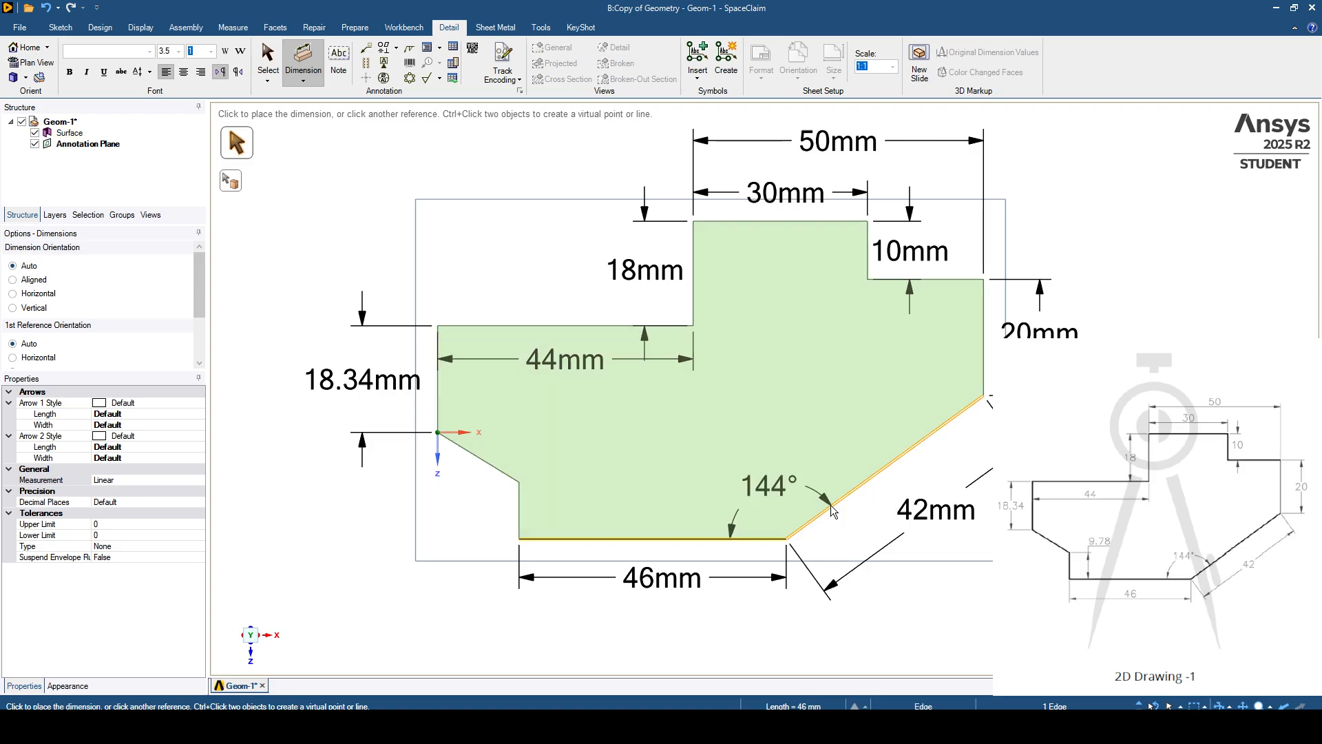
click(772, 500)
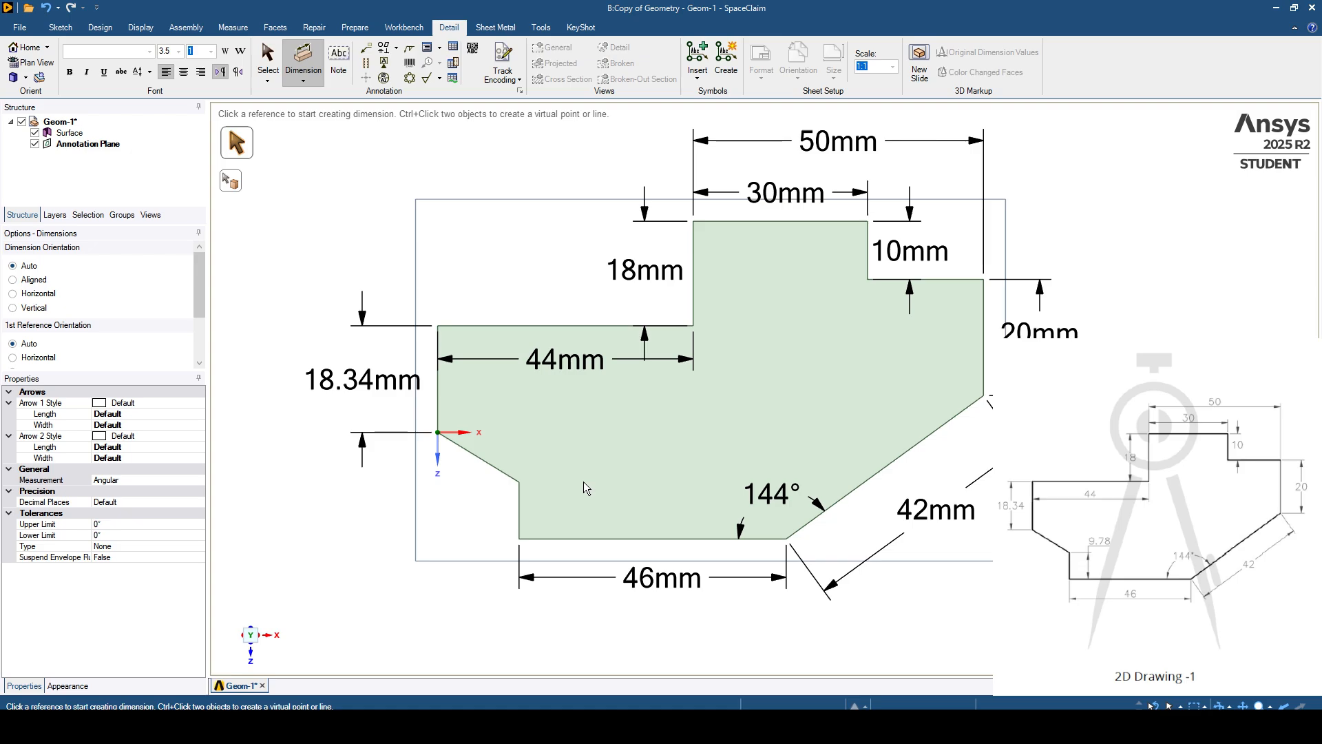
click(520, 494)
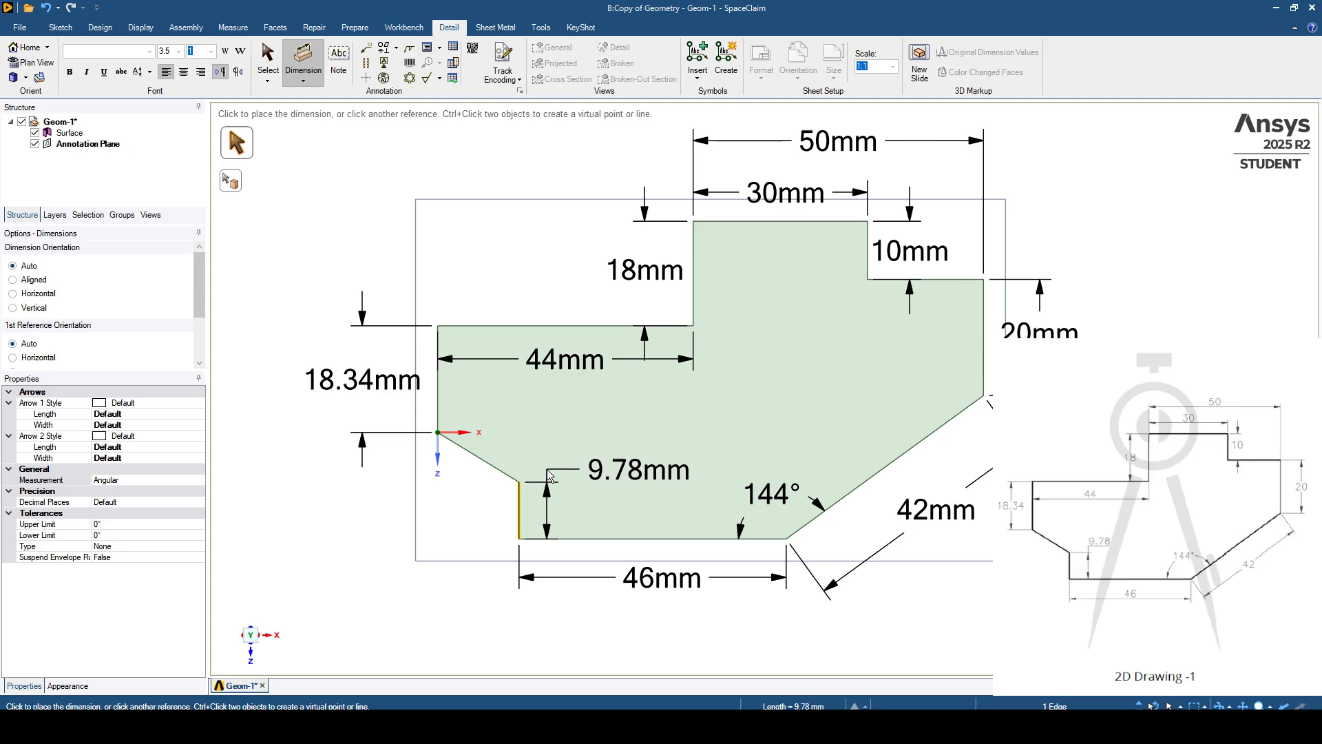
click(547, 470)
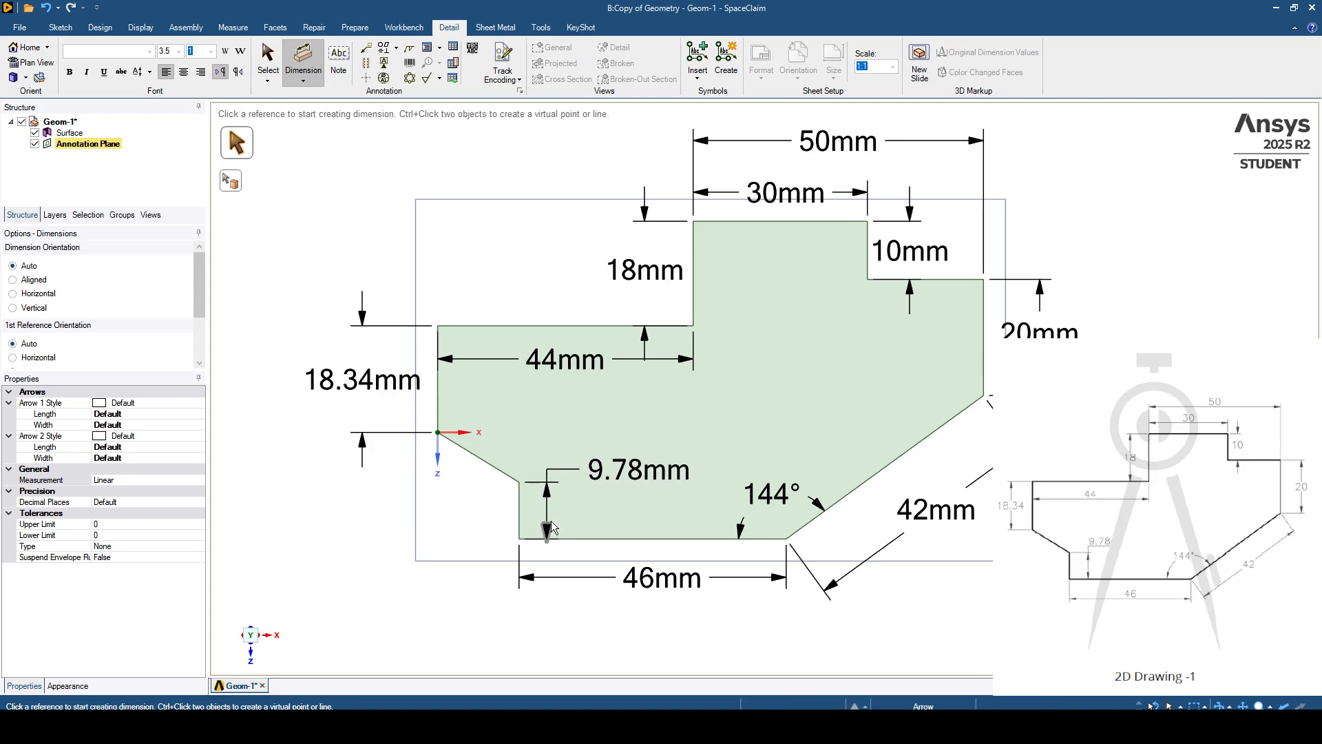
scroll(554, 519, down, 1)
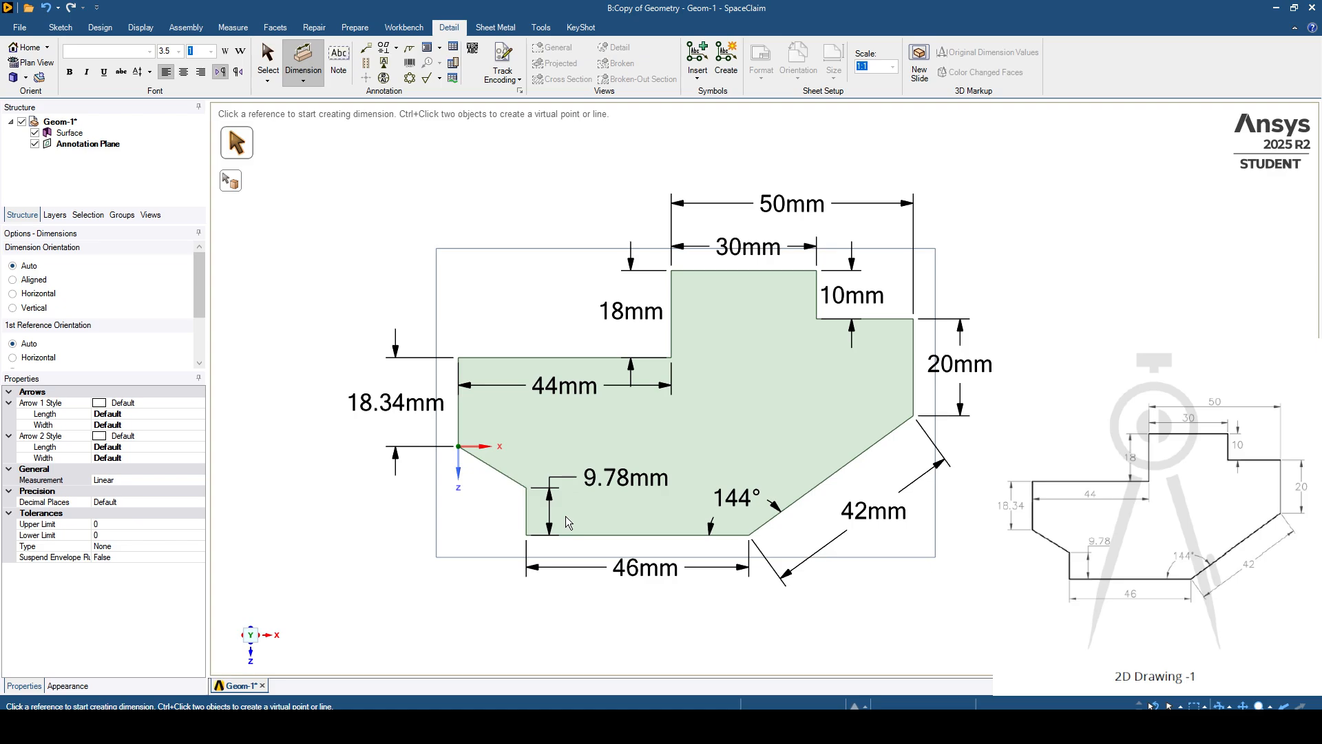
- Try the 0.5 option for the annotation font, and set the font size to 2.5
click(212, 53)
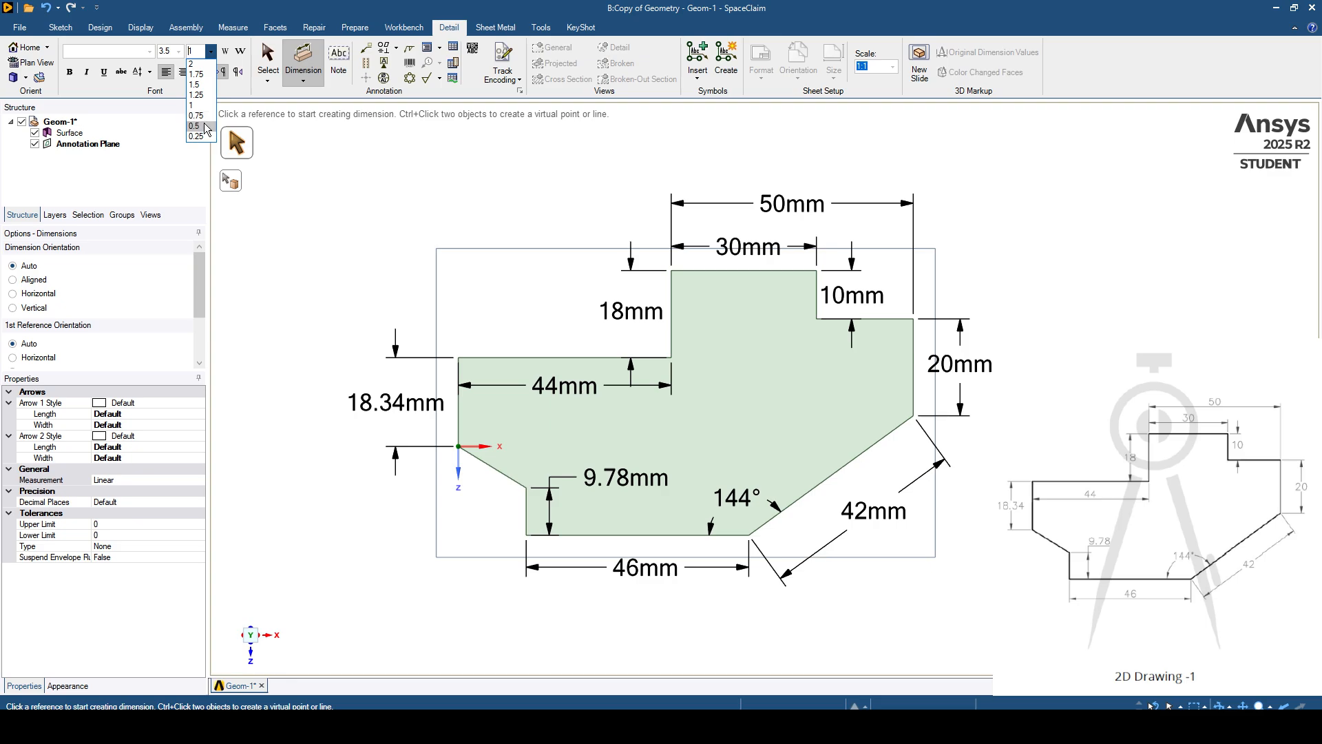
click(194, 126)
click(178, 51)
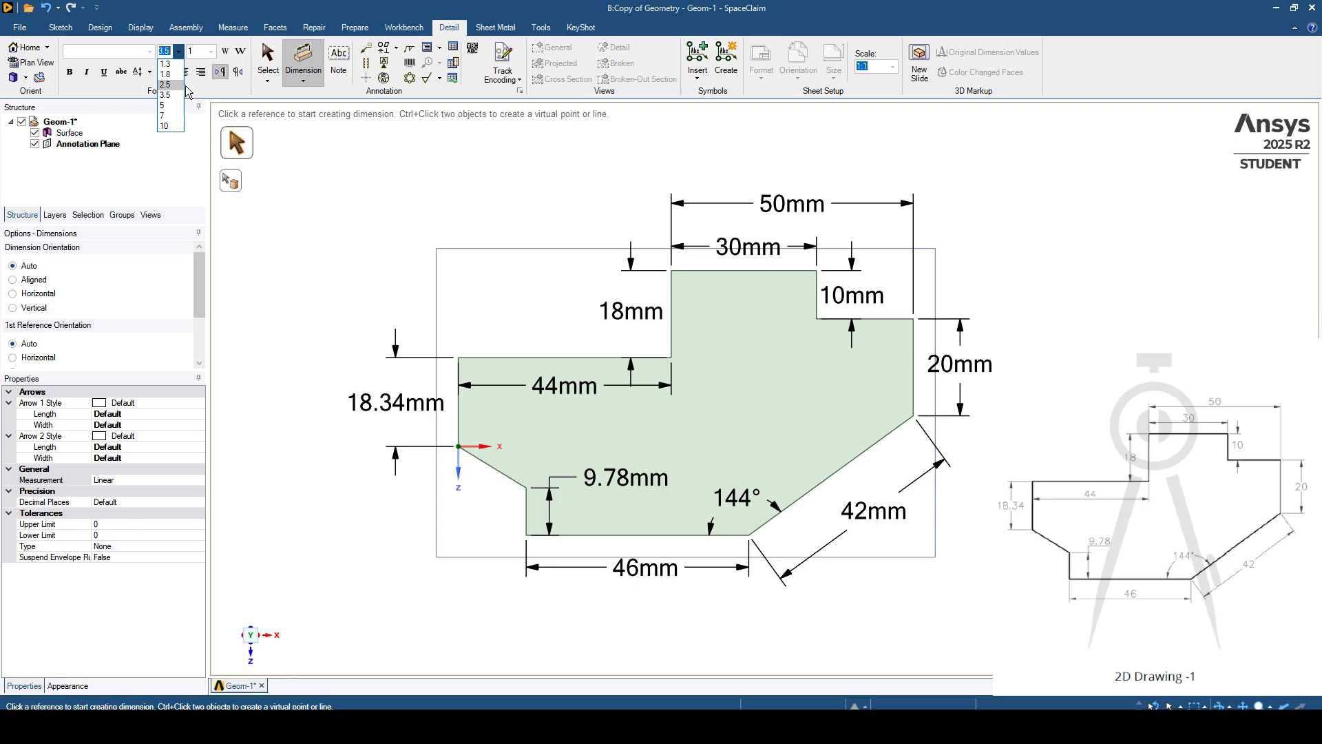
click(175, 85)
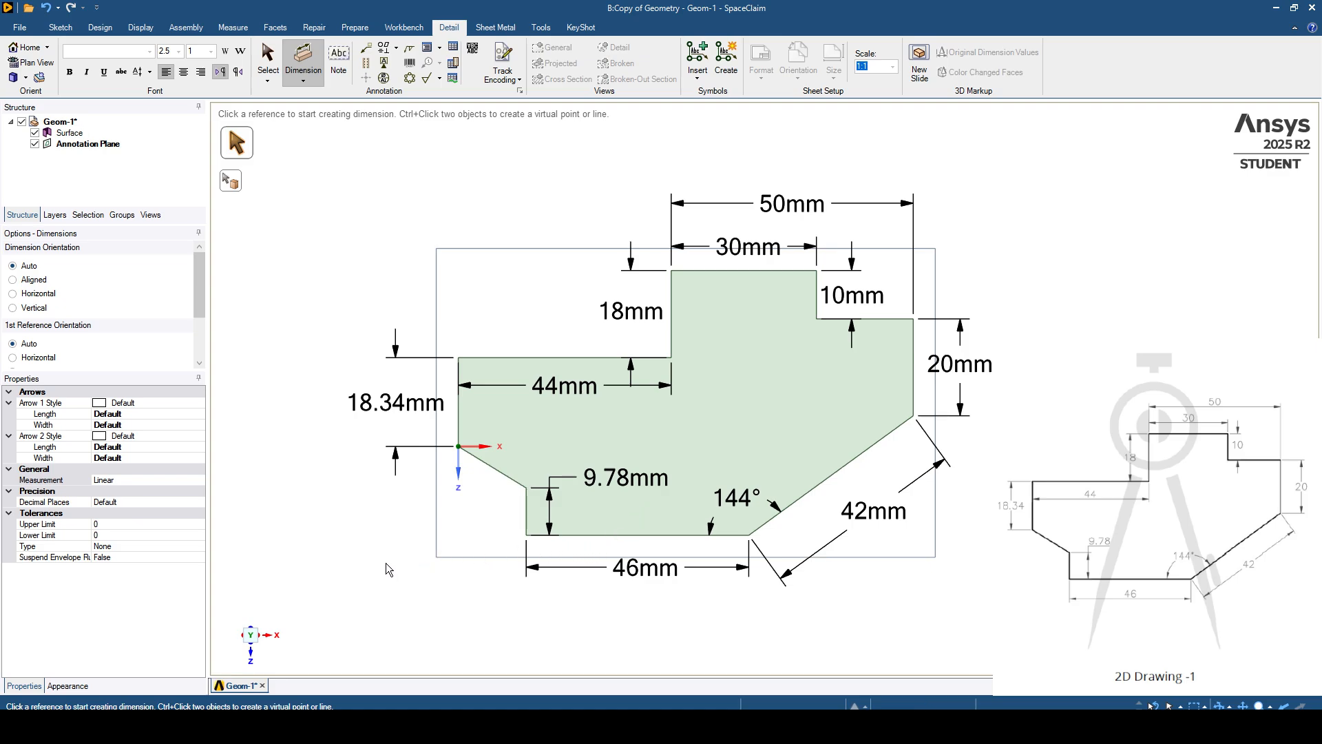
- Hide the annotation plane's border by setting its outline property to No outline
shift+middle_drag(386, 564, 396, 566)
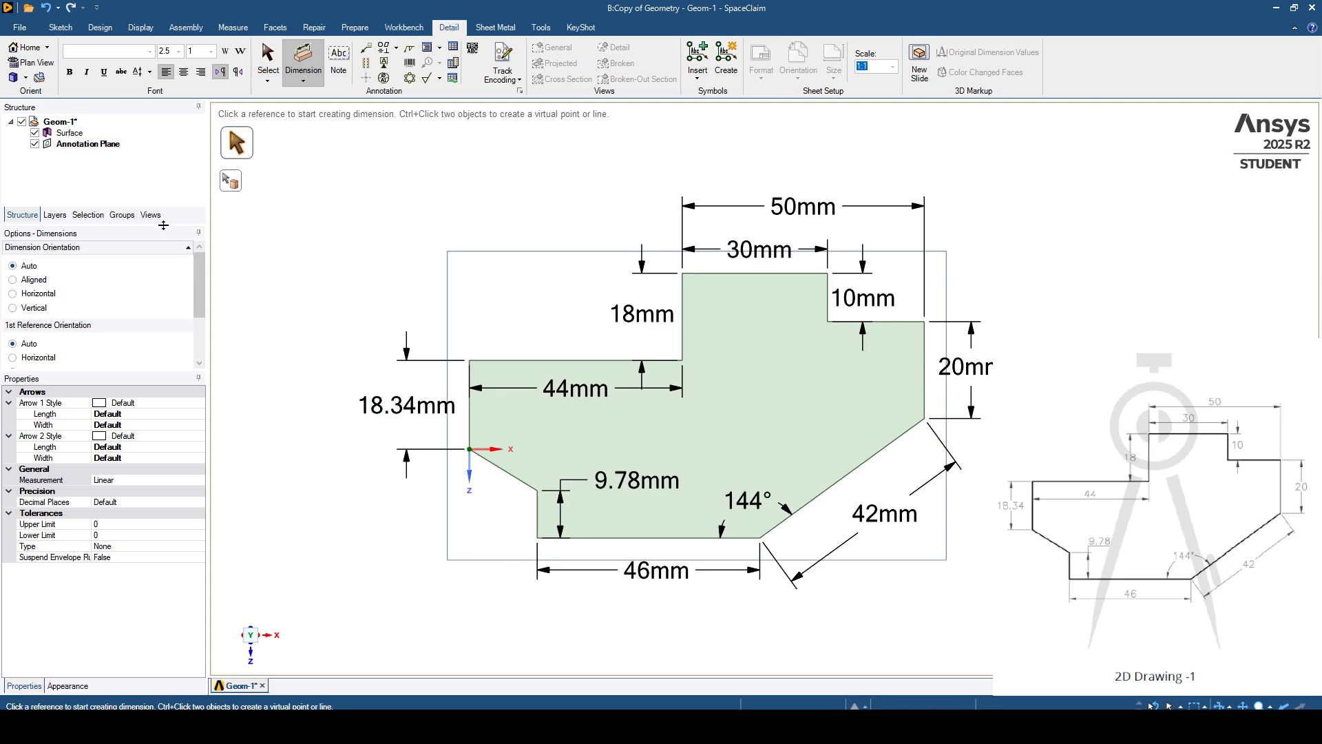
click(36, 136)
click(85, 143)
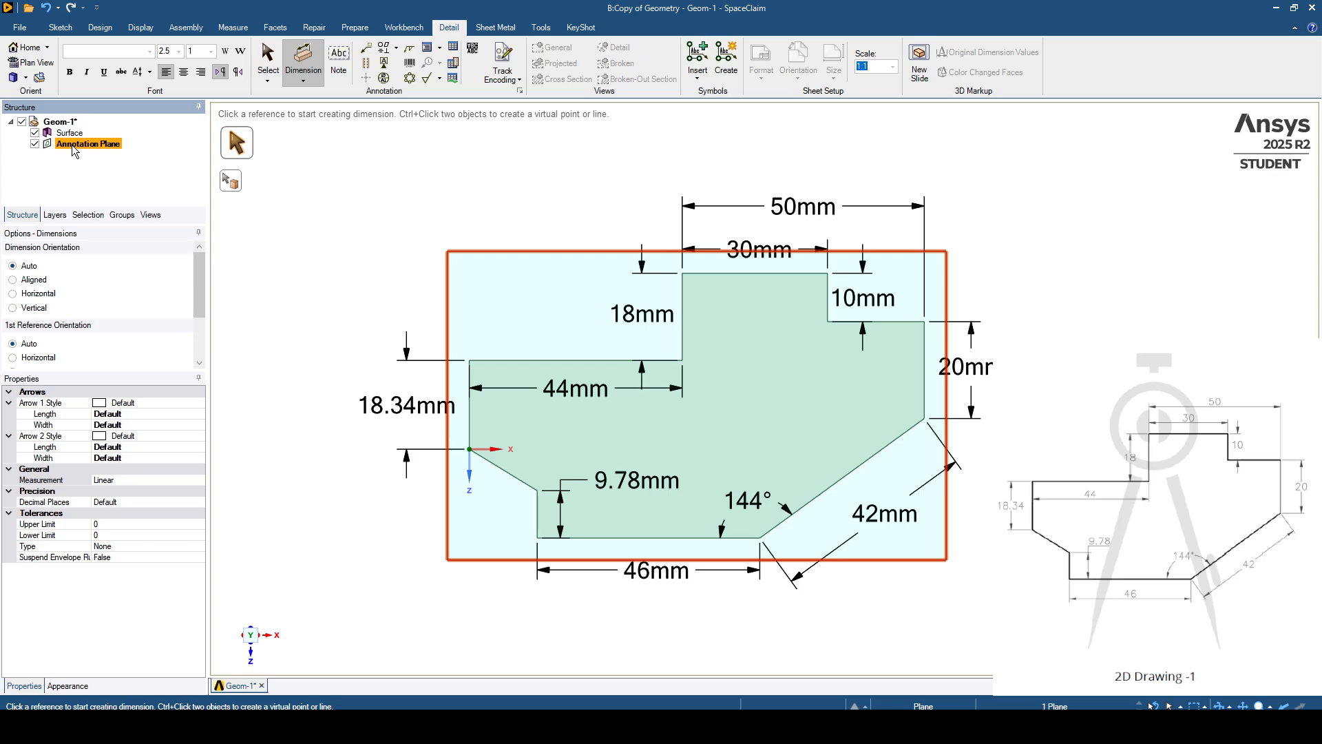
key(Escape)
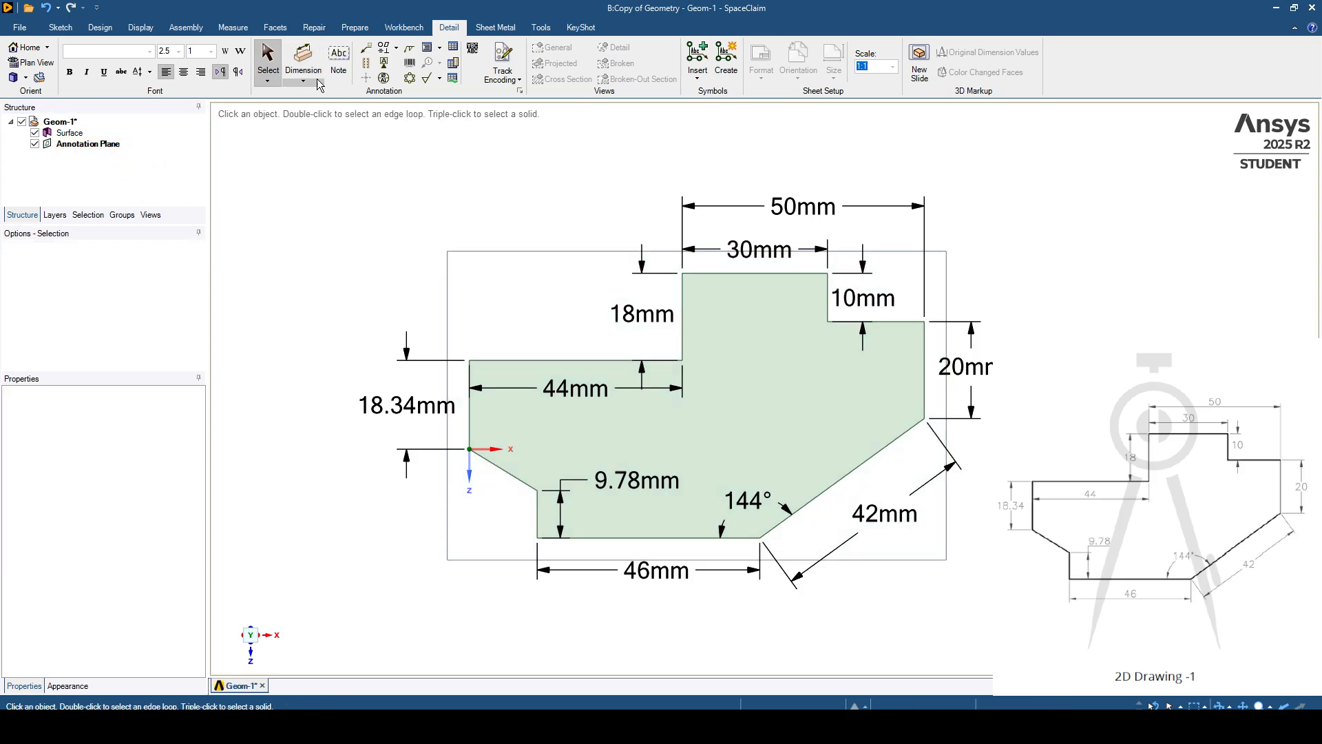
click(88, 144)
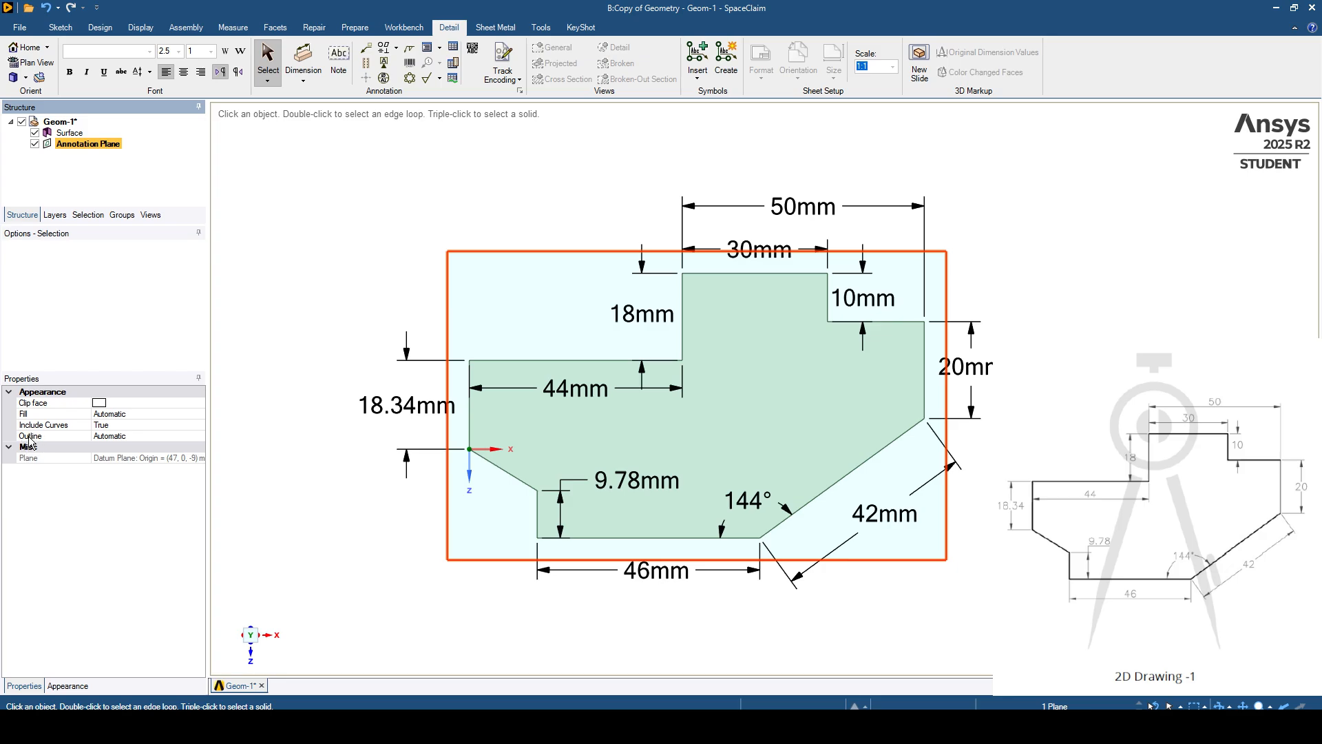
click(200, 438)
click(199, 437)
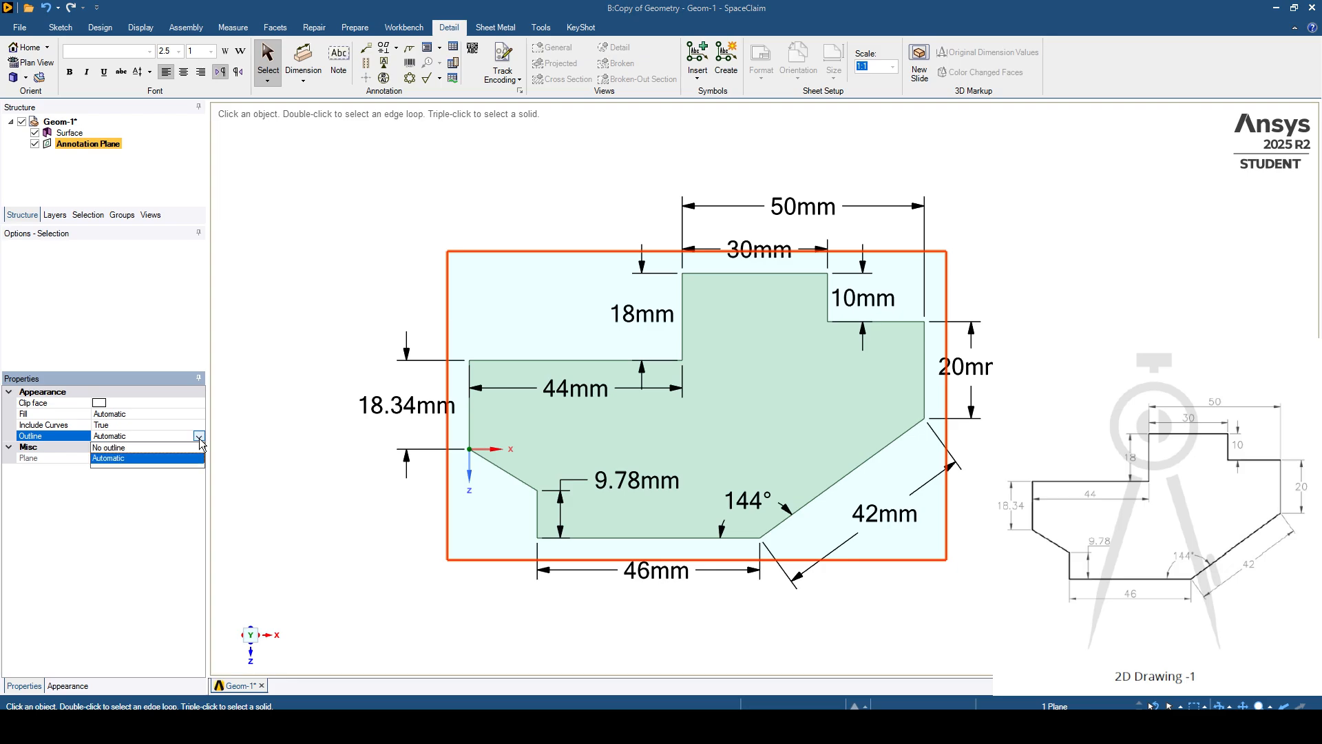
click(159, 448)
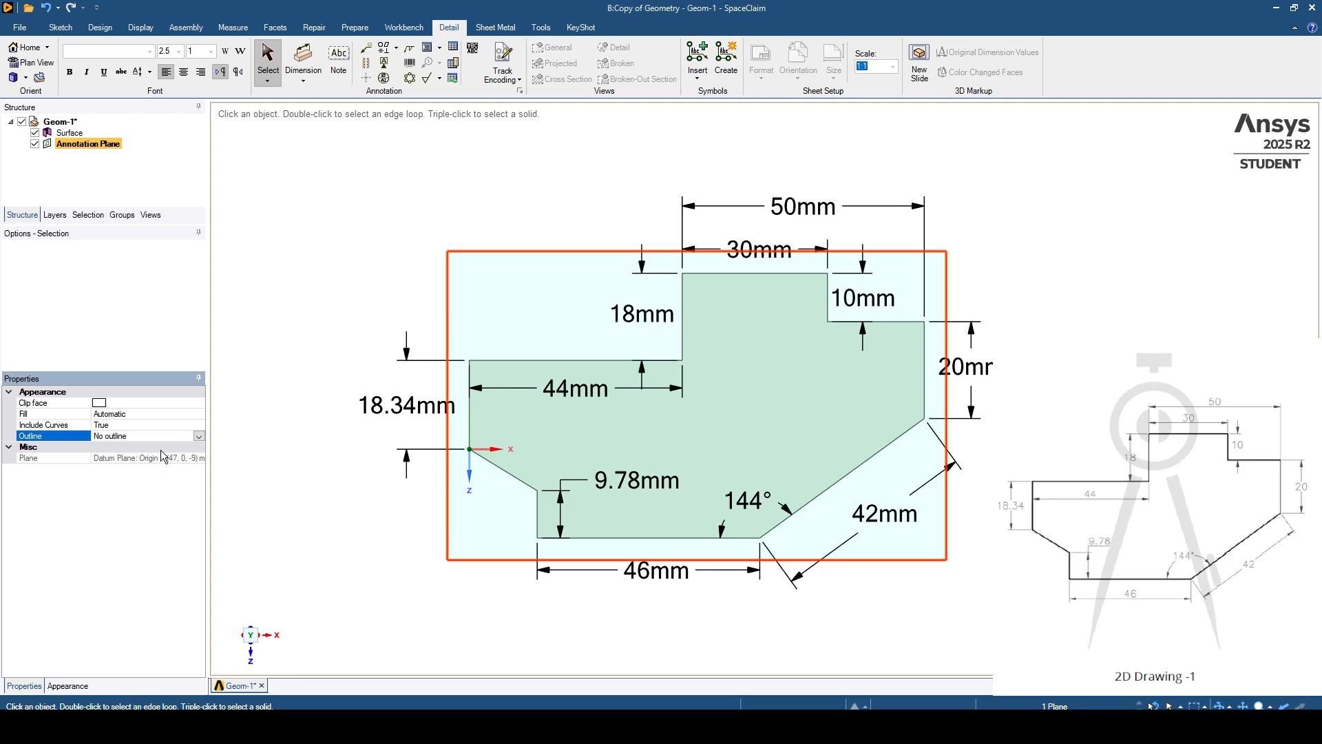
click(273, 300)
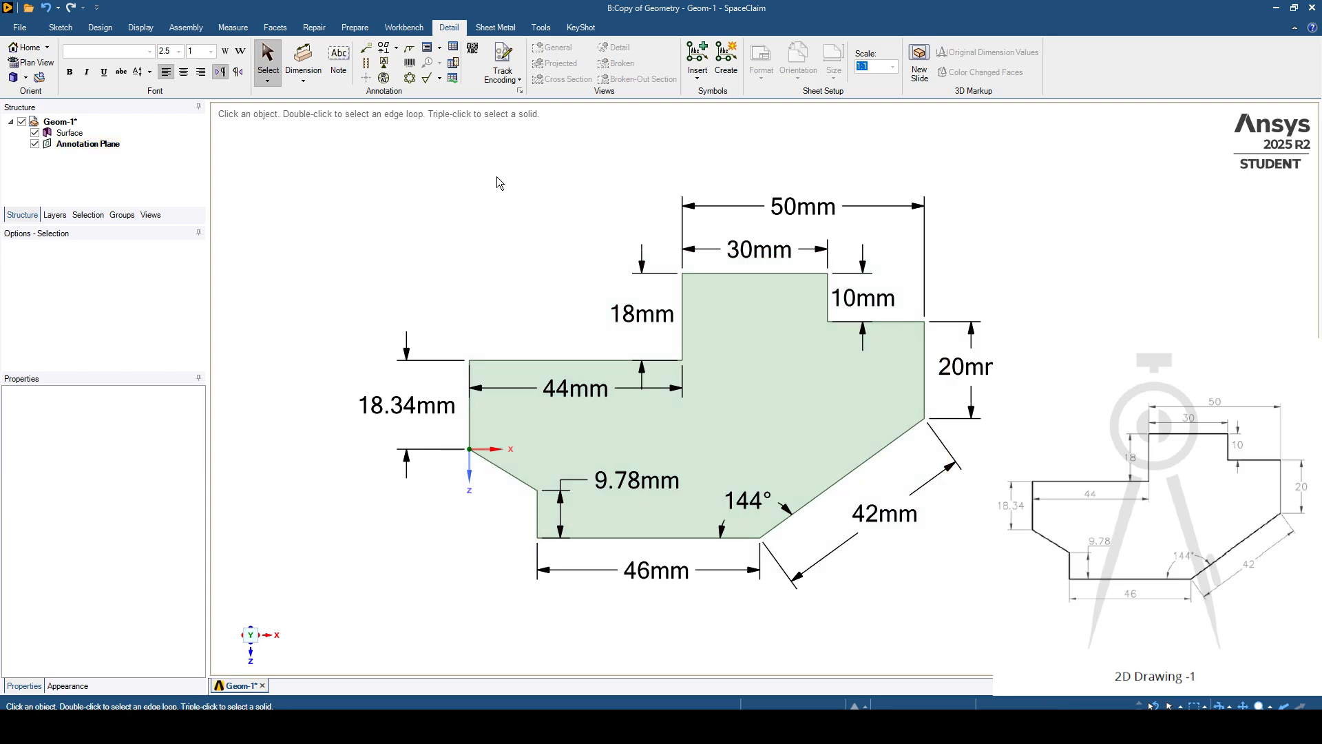
click(599, 482)
click(775, 644)
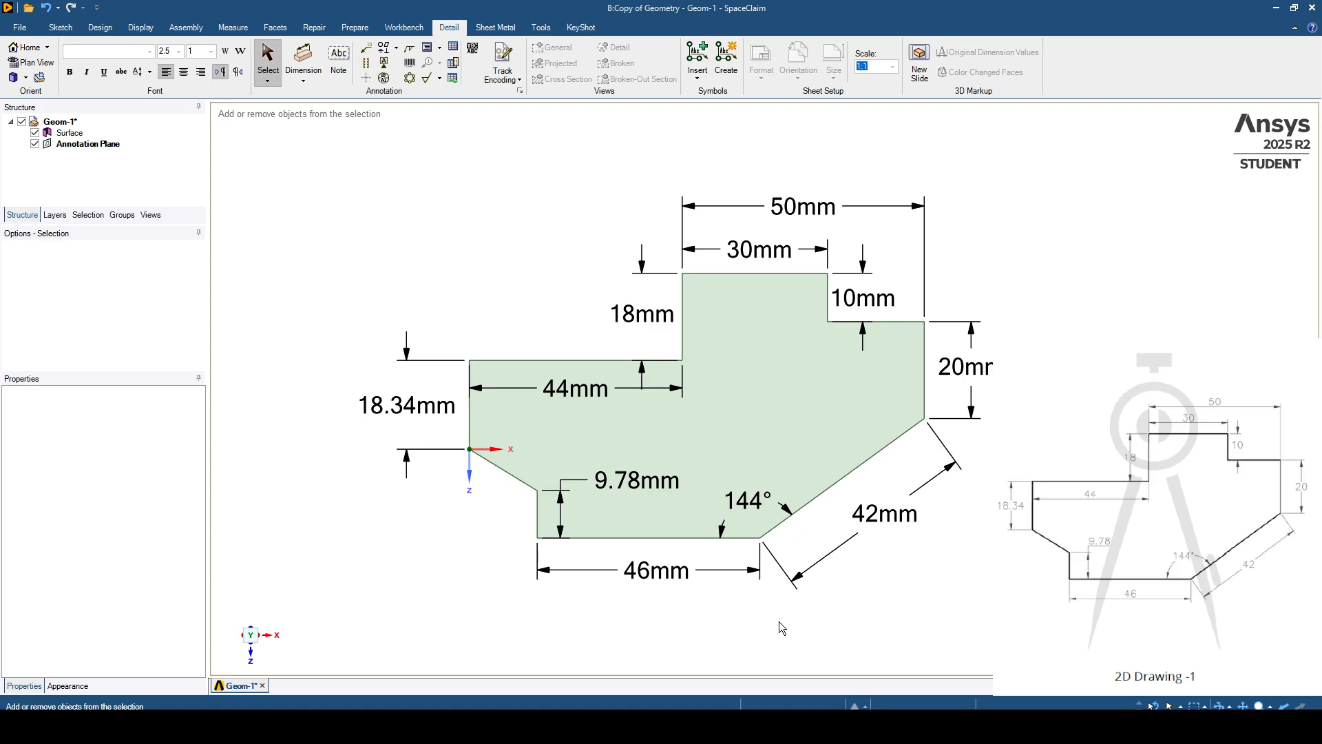
ctrl+middle_drag(776, 624, 779, 624)
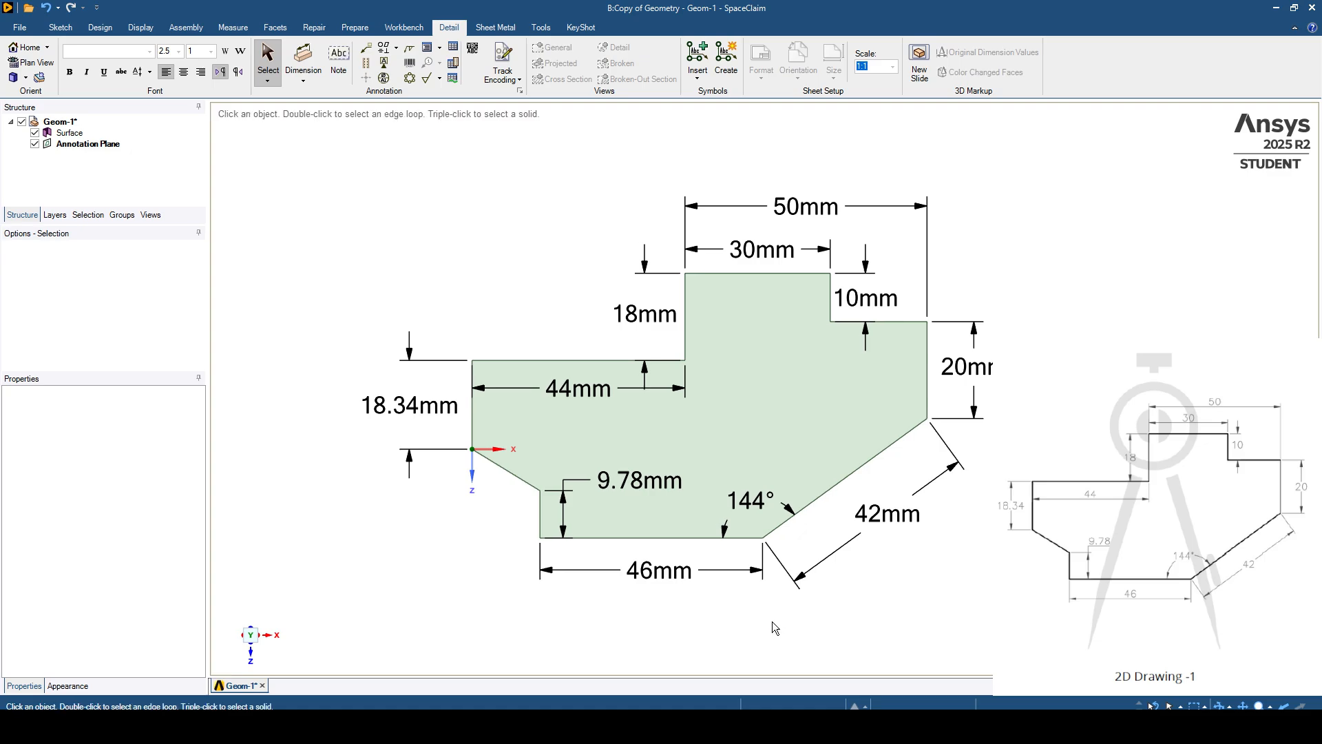